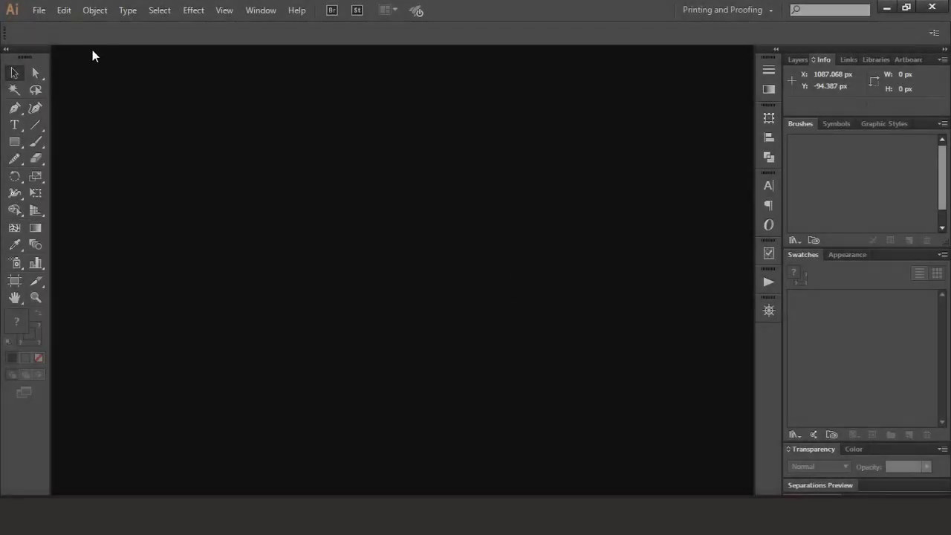
Create a new blank document and type SCR on the artboard
click(39, 11)
click(47, 25)
click(556, 390)
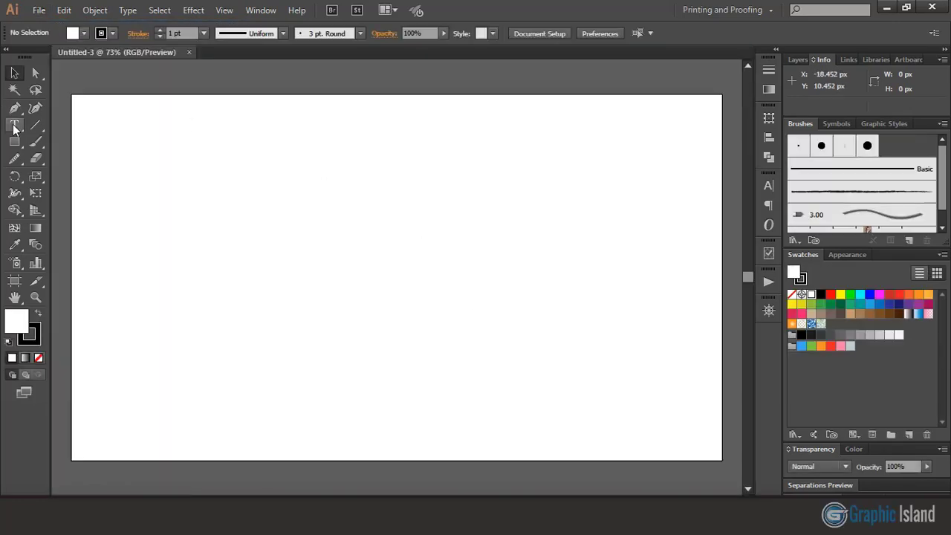
click(15, 126)
click(238, 228)
text(scr)
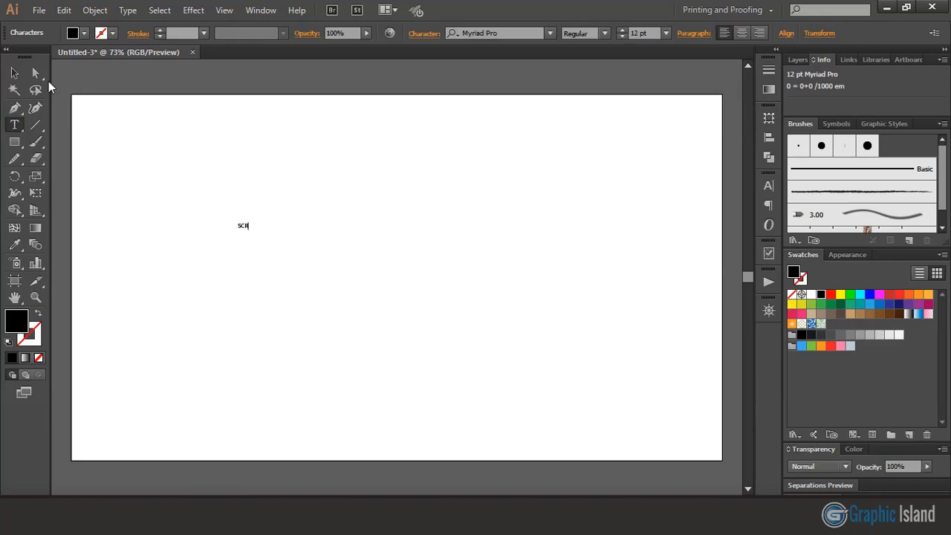
Scale SCR into large letters at the left and add the SPORTS / CAR RENTAL caption beside it
click(14, 73)
drag(249, 232, 350, 287)
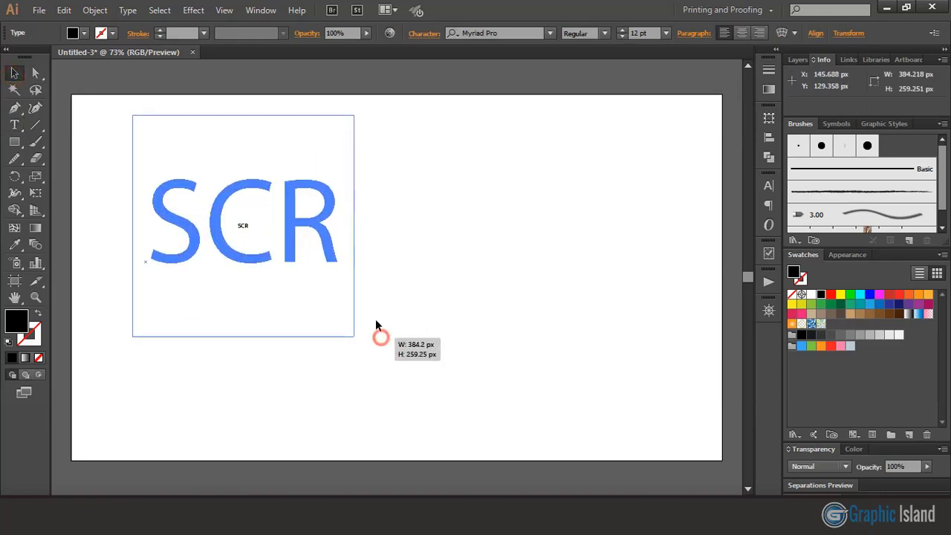
drag(287, 237, 276, 296)
click(437, 240)
click(15, 125)
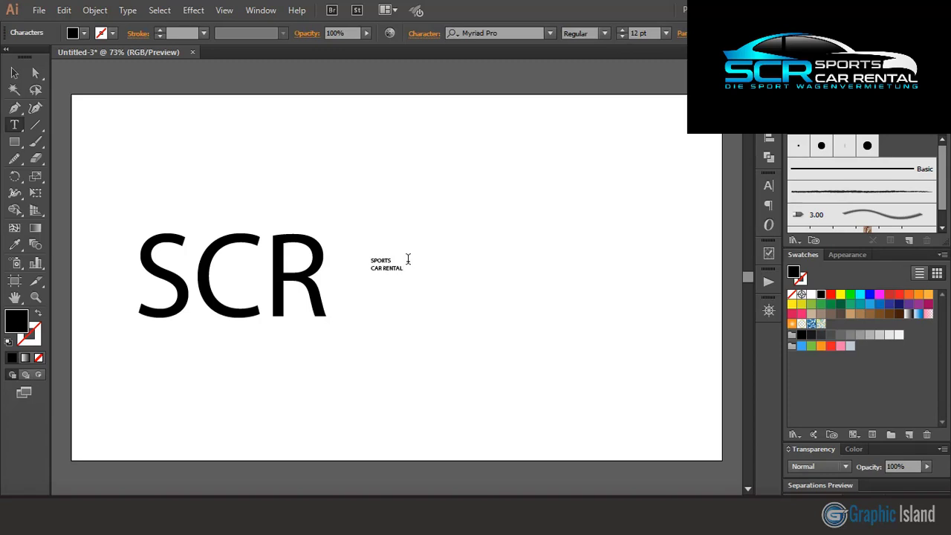
Enlarge the SPORTS CAR RENTAL caption beside SCR and add the DIESPORTWAGENVERMIETUNG tagline below
click(10, 74)
drag(406, 272, 505, 316)
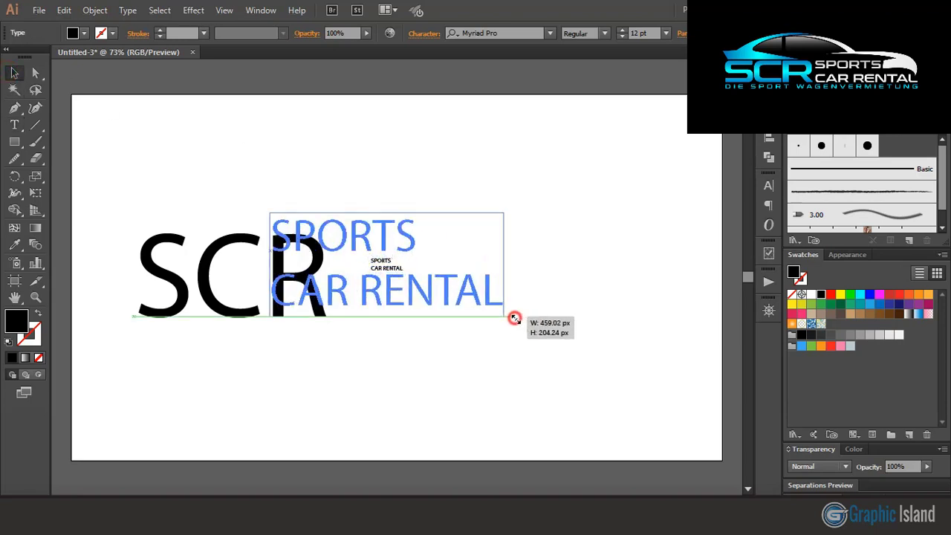
drag(436, 297, 562, 273)
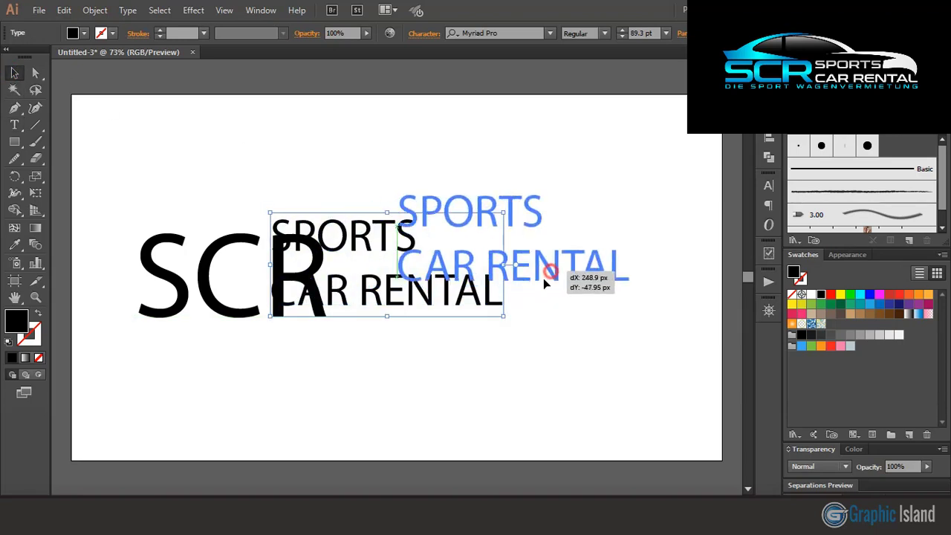
click(14, 125)
text(DIESPORTWAGENVERMIETUNG)
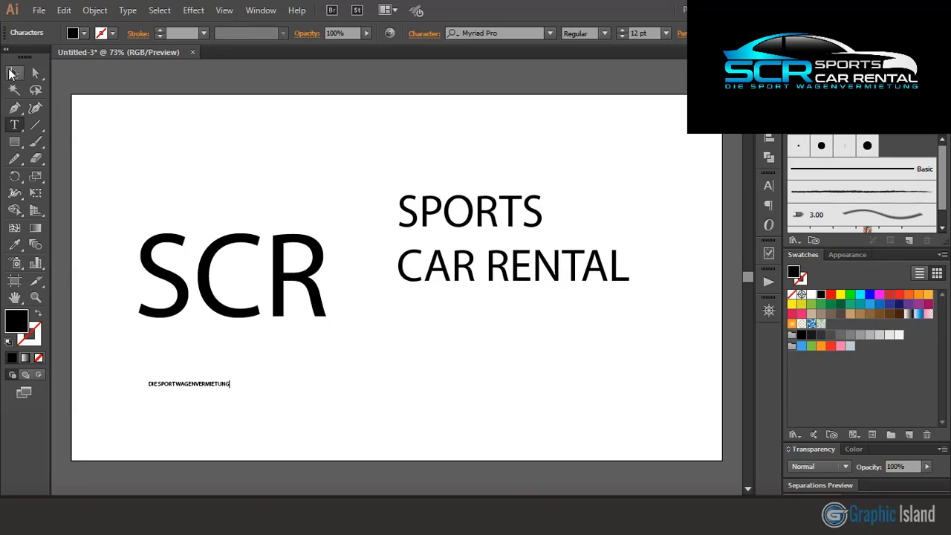
Enlarge the DIE SPORT WAGENVERMIETUNG tagline and move it up under the logo
click(11, 72)
drag(231, 390, 334, 434)
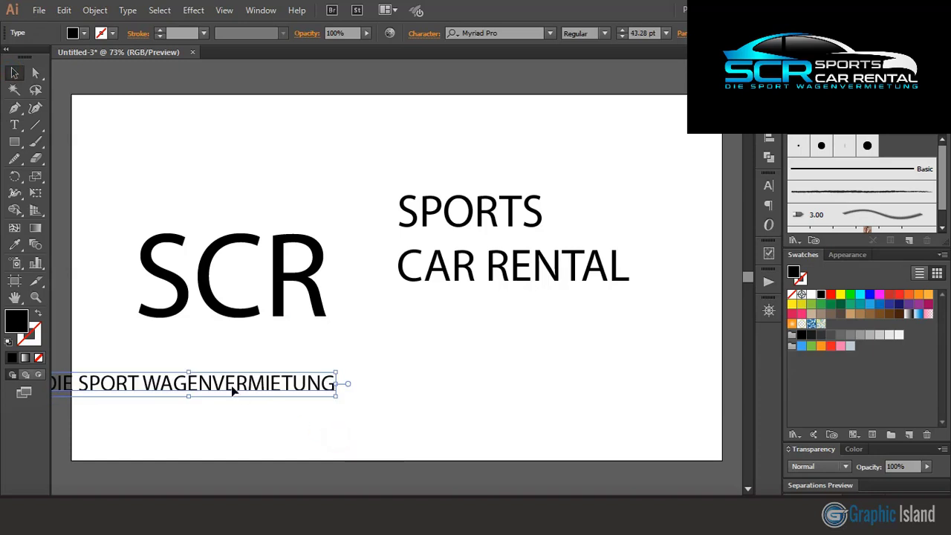
drag(232, 389, 382, 367)
click(197, 161)
Set all three text pieces in Conthrax SemiBold and move SCR up beside the caption
drag(115, 149, 642, 400)
click(514, 33)
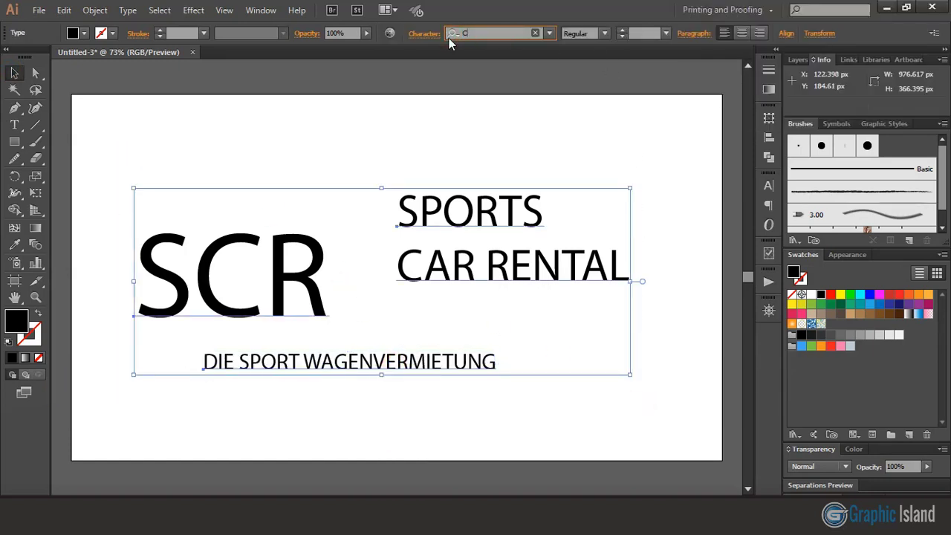
text(ONT)
click(522, 74)
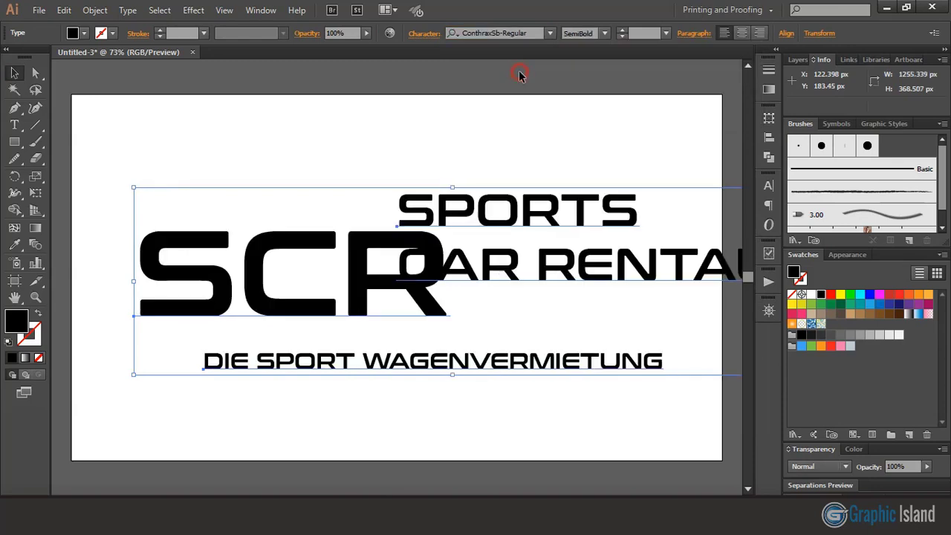
click(451, 409)
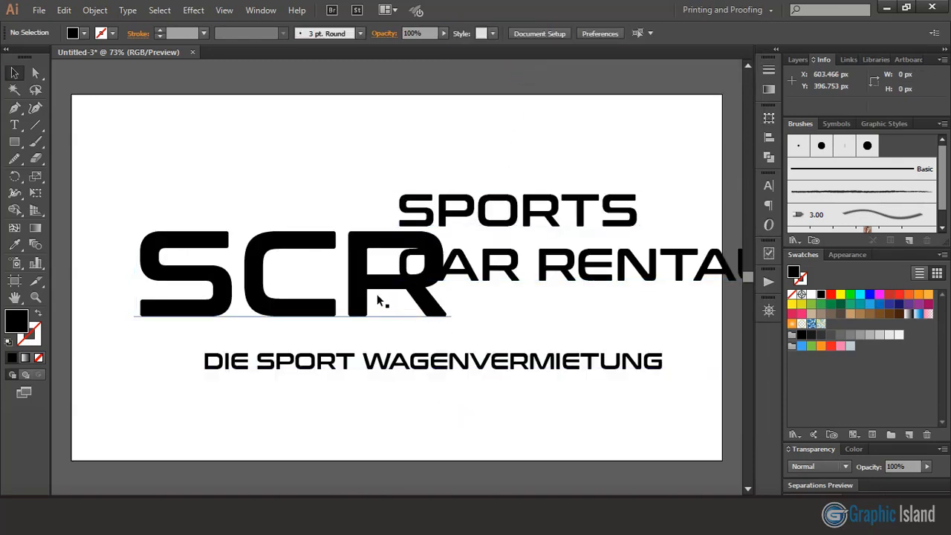
drag(377, 300, 309, 208)
Expand SCR into outlined shapes and ungroup its letters
click(94, 9)
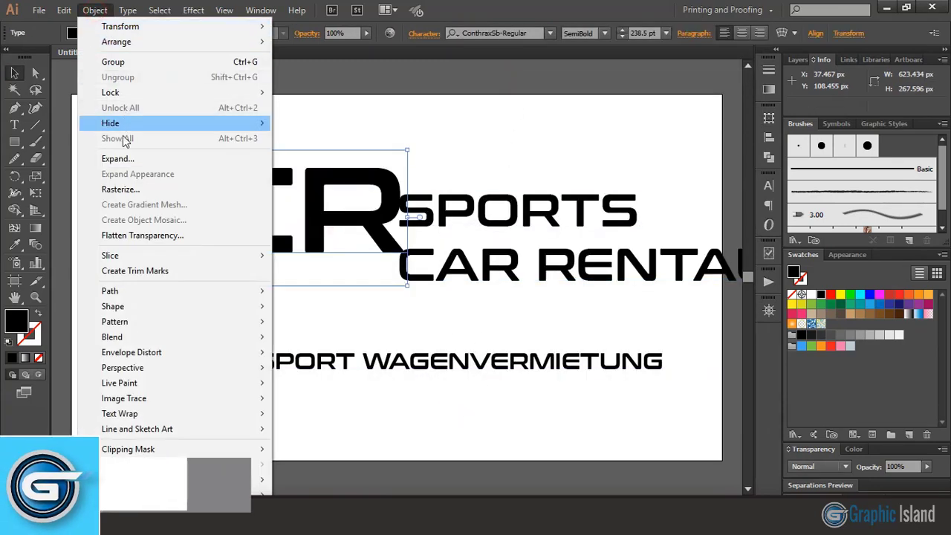
click(112, 154)
click(442, 338)
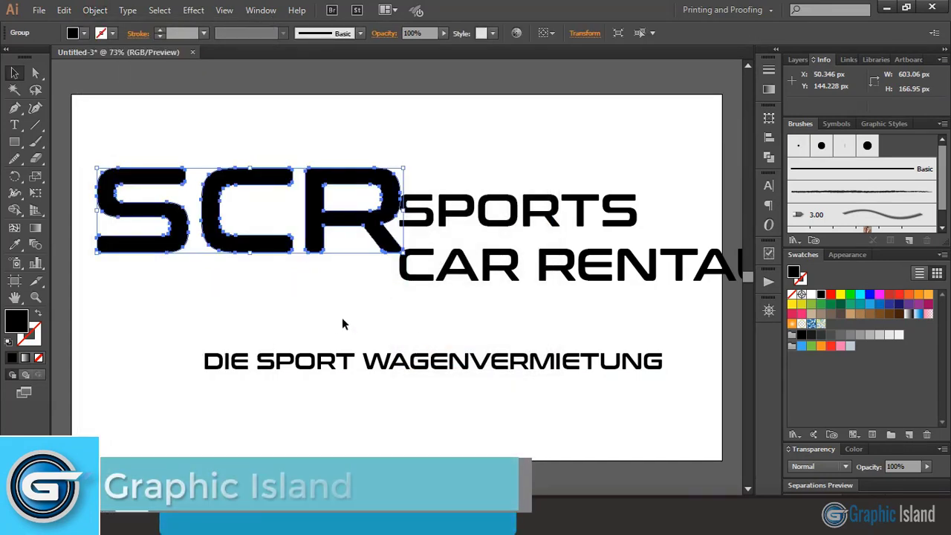
click(94, 10)
click(130, 77)
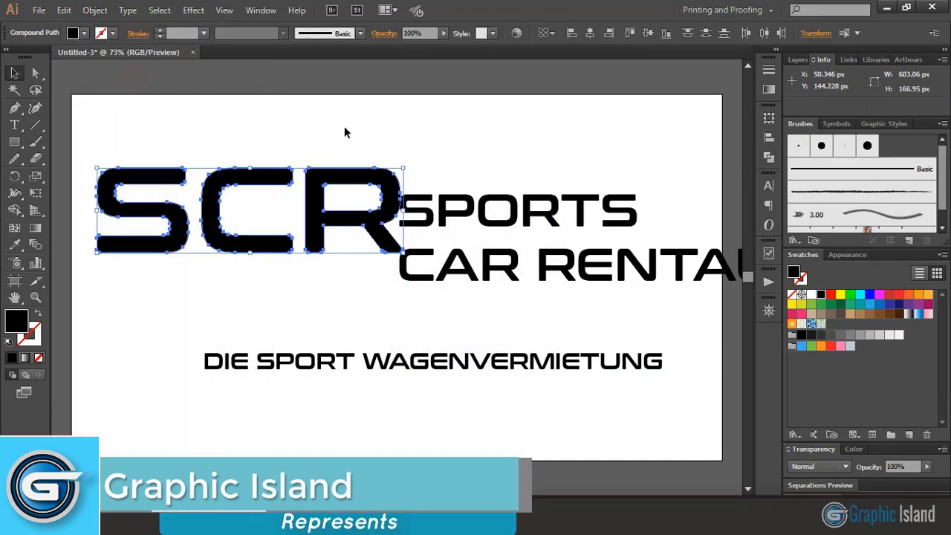
click(345, 127)
Expand the SPORTS CAR RENTAL caption into outlines and move it against SCR
drag(467, 204, 513, 168)
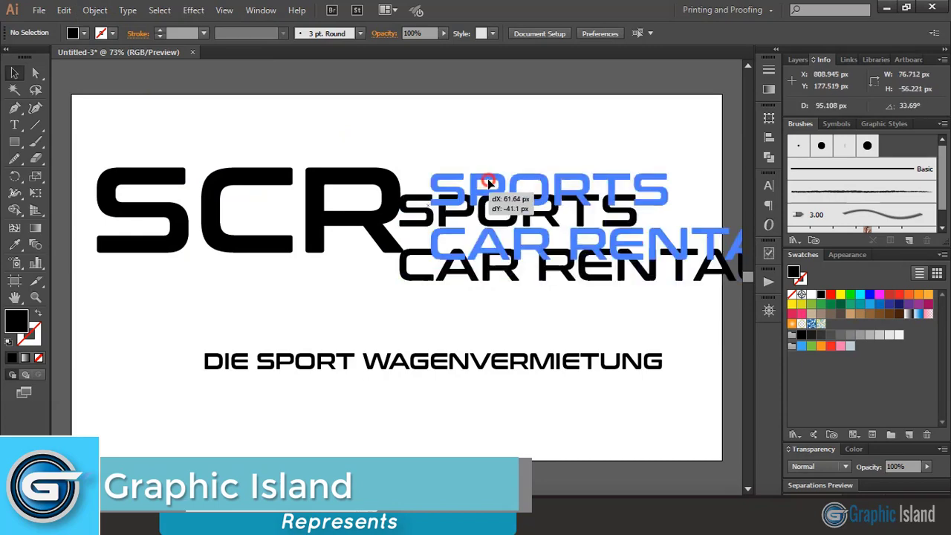
click(94, 9)
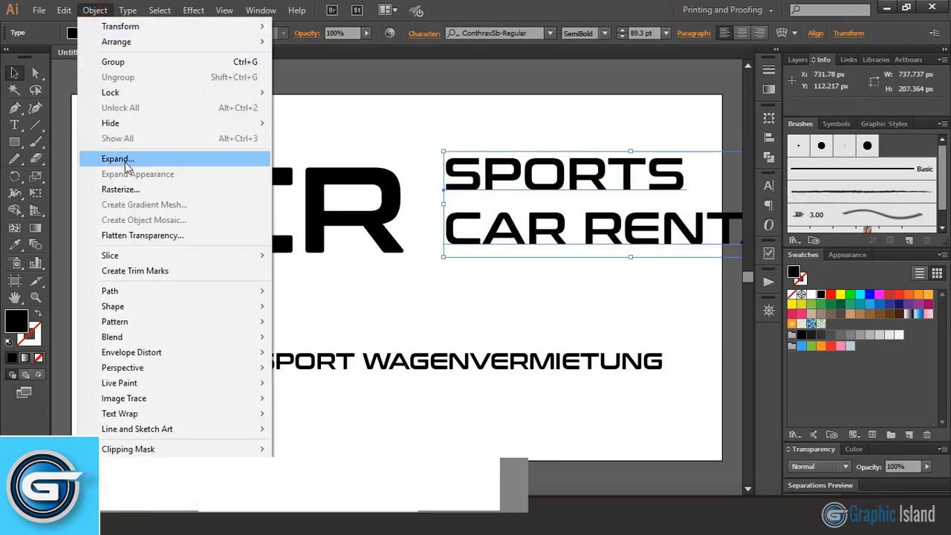
click(125, 158)
click(439, 335)
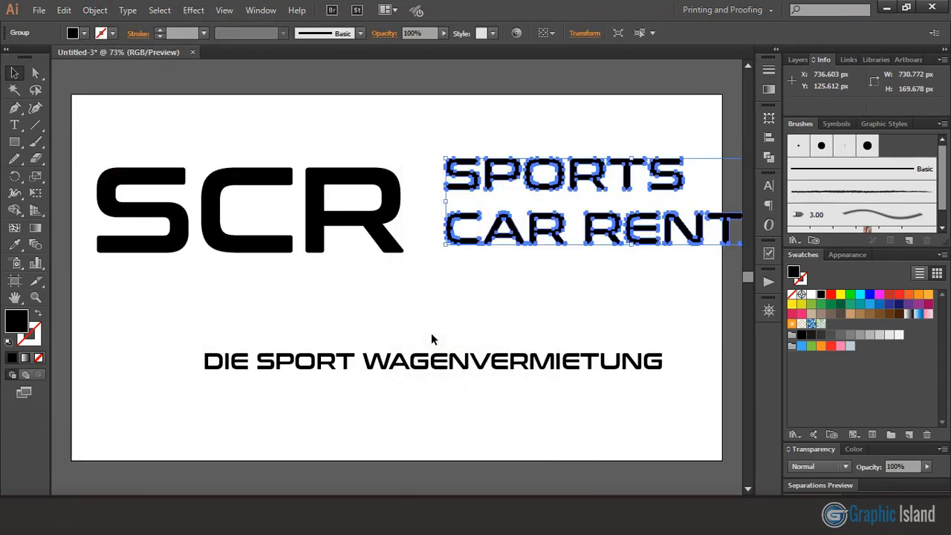
drag(556, 239, 522, 237)
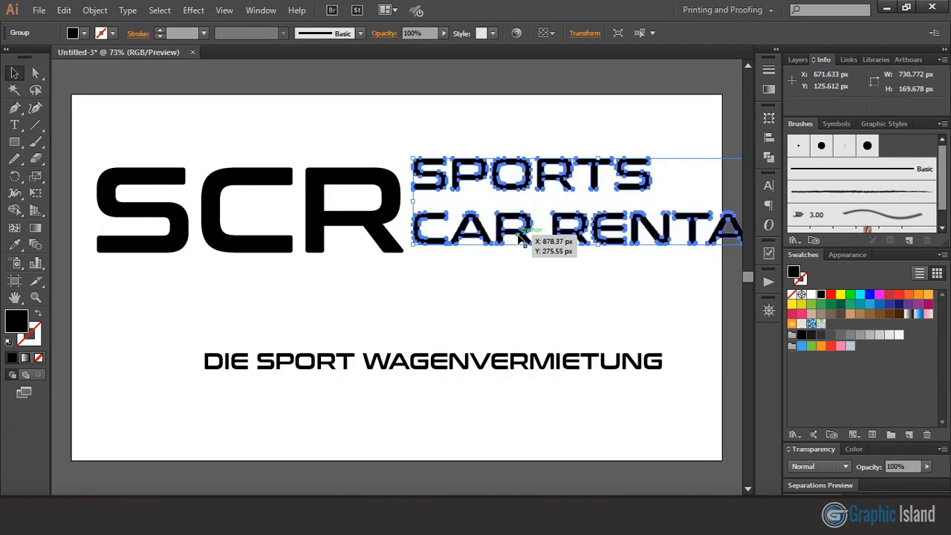
drag(159, 140, 541, 272)
Shift the logo left and nudge the C and R closer together toward the S
drag(518, 187, 509, 191)
click(347, 305)
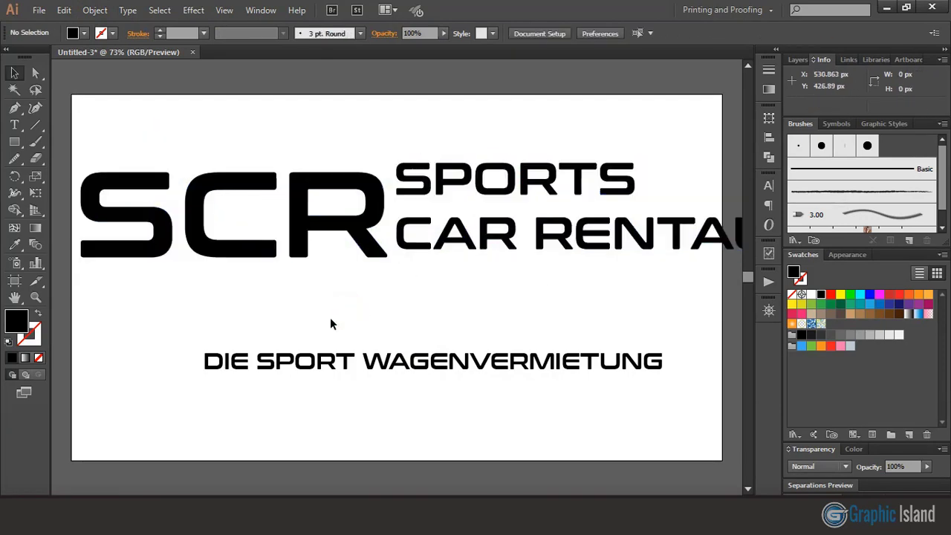
click(221, 246)
shift+click(293, 239)
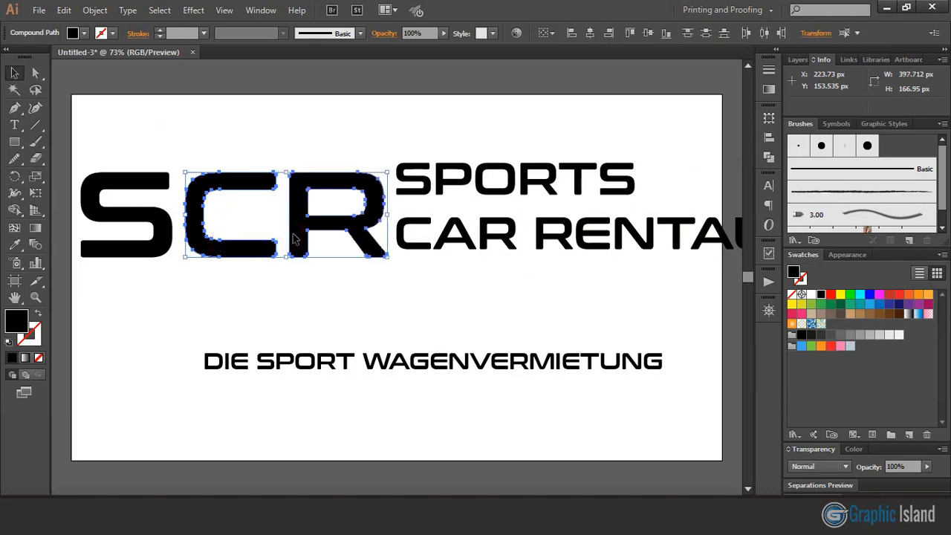
key(shift+Left)
key(shift+Left)
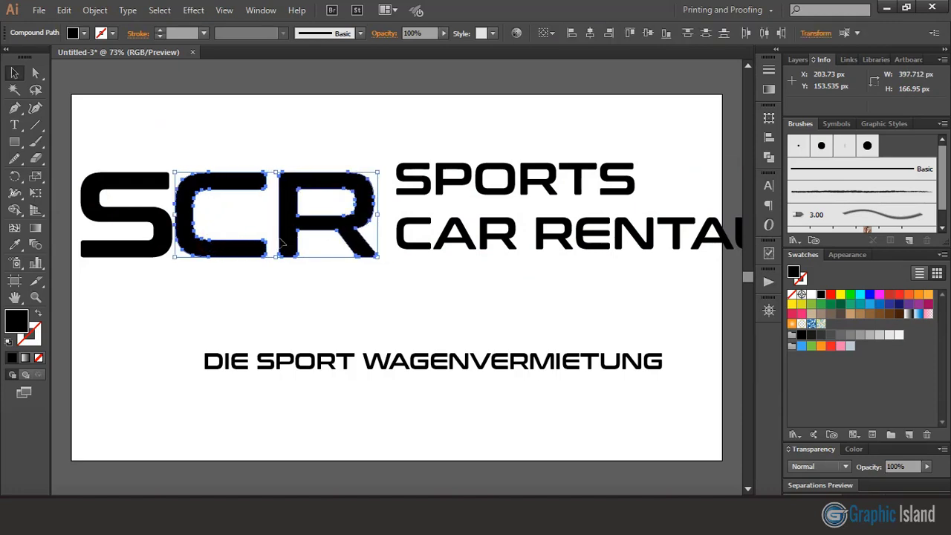
click(247, 292)
click(290, 240)
key(shift+Left)
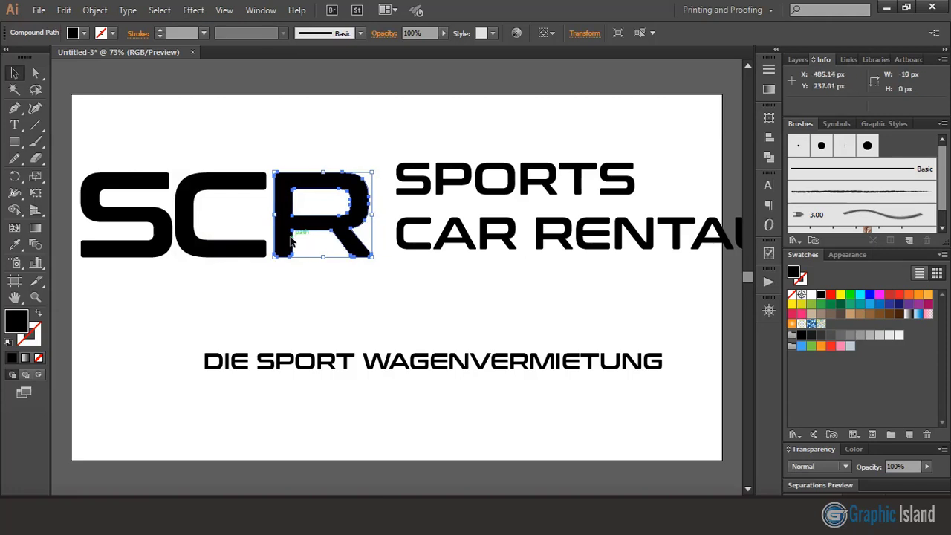
key(shift+Left)
key(Right)
key(Right)
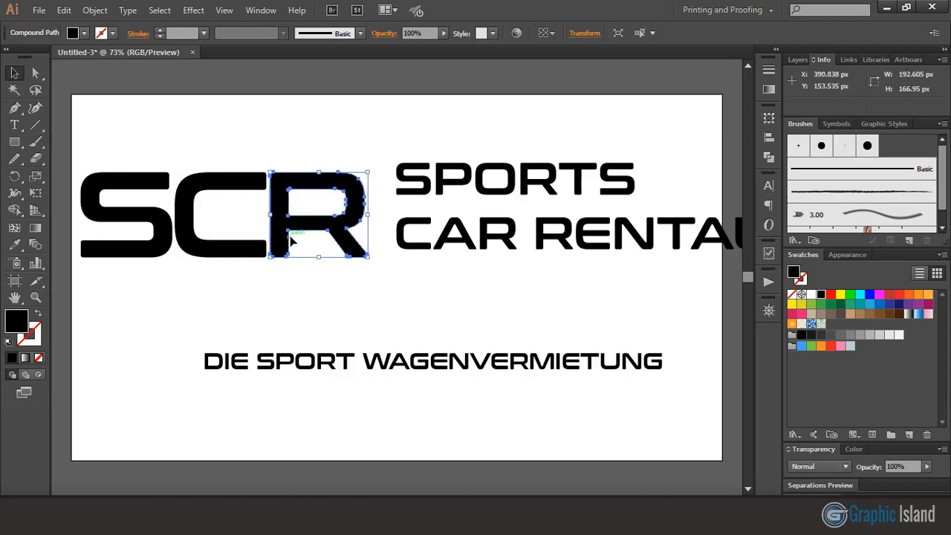
key(Right)
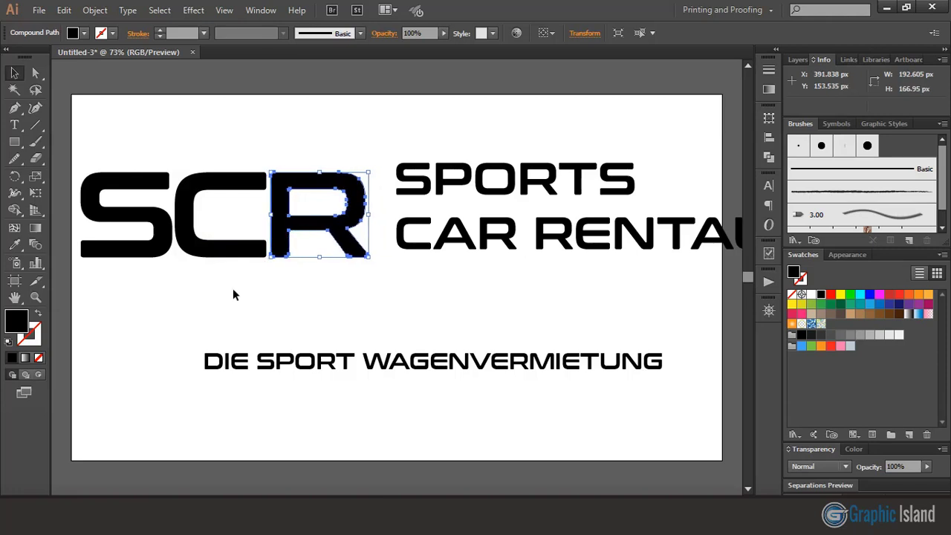
click(233, 294)
Place the caption flush against SCR and stretch it to match SCR's height
mouse_move(405, 170)
mouse_down()
mouse_move(385, 181)
mouse_move(406, 195)
mouse_up()
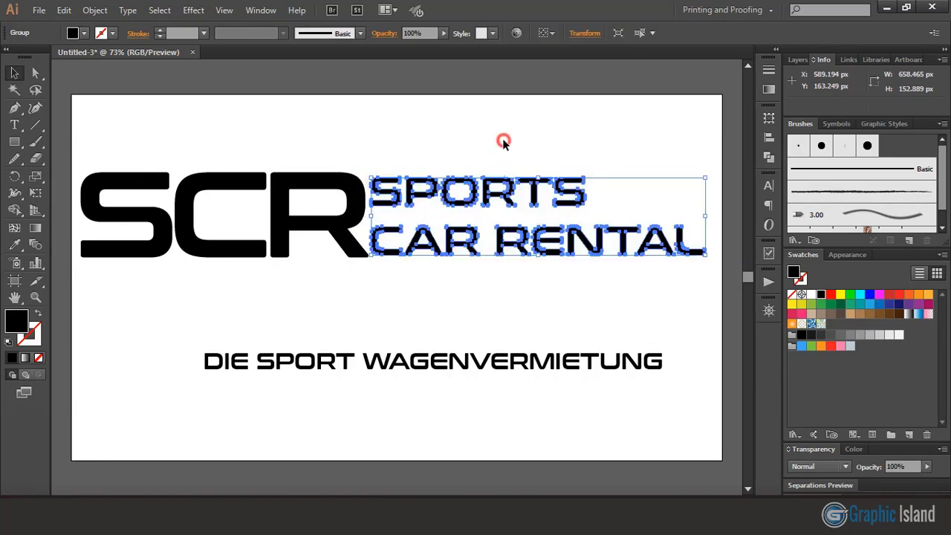
click(483, 168)
click(416, 202)
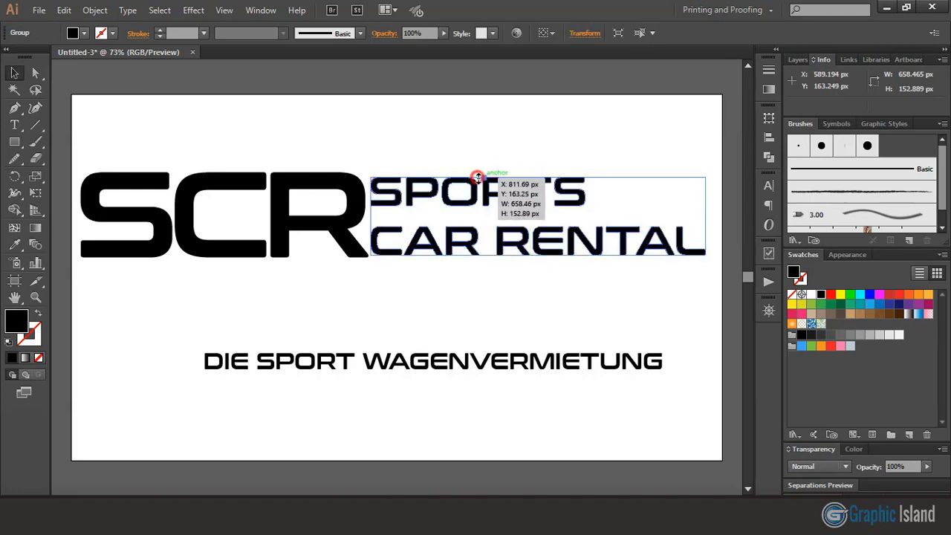
drag(480, 178, 342, 174)
drag(537, 255, 364, 260)
click(482, 292)
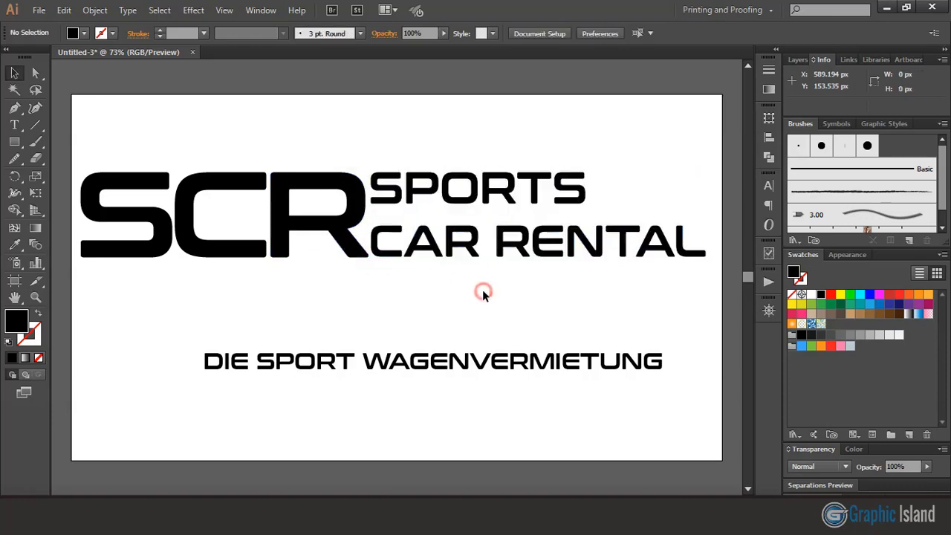
Squash the SCR and caption block down to about 142 px tall
mouse_move(133, 131)
mouse_down()
mouse_move(617, 282)
mouse_move(488, 258)
mouse_up()
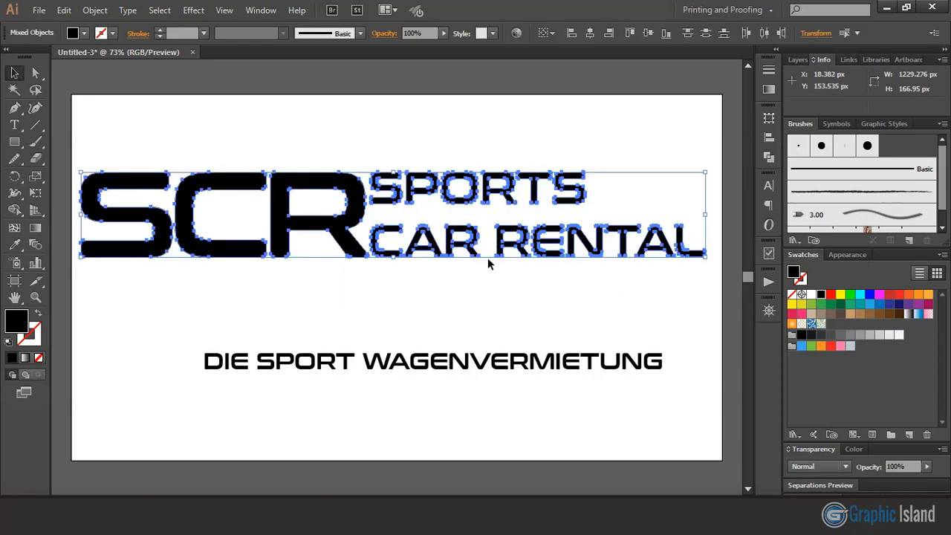
drag(397, 173, 397, 191)
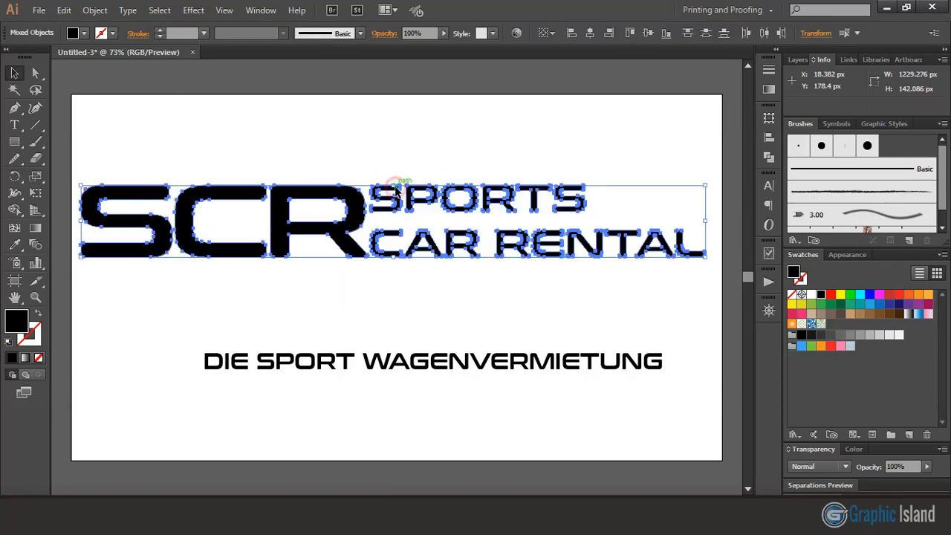
click(414, 152)
drag(138, 131, 538, 269)
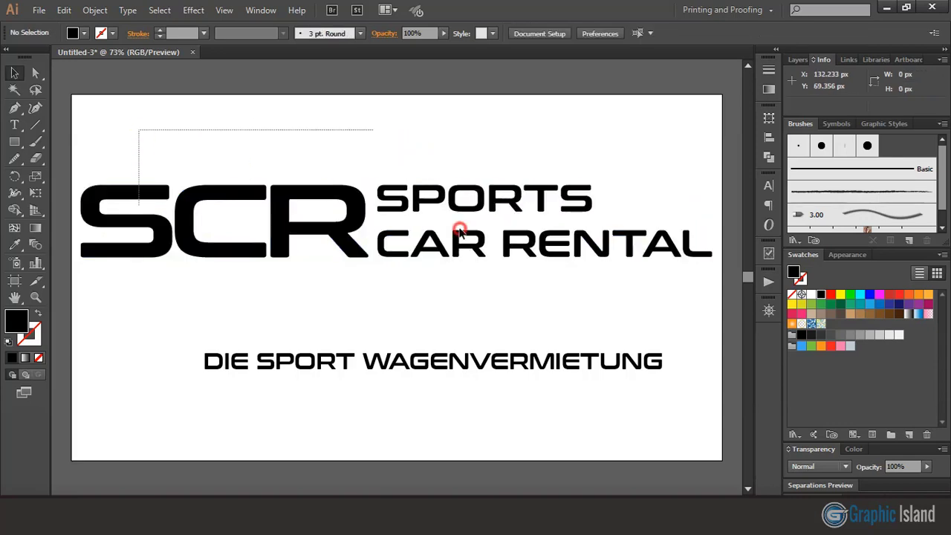
click(89, 10)
Ungroup the lettering, place the tagline directly under SCR and widen its tracking
click(123, 76)
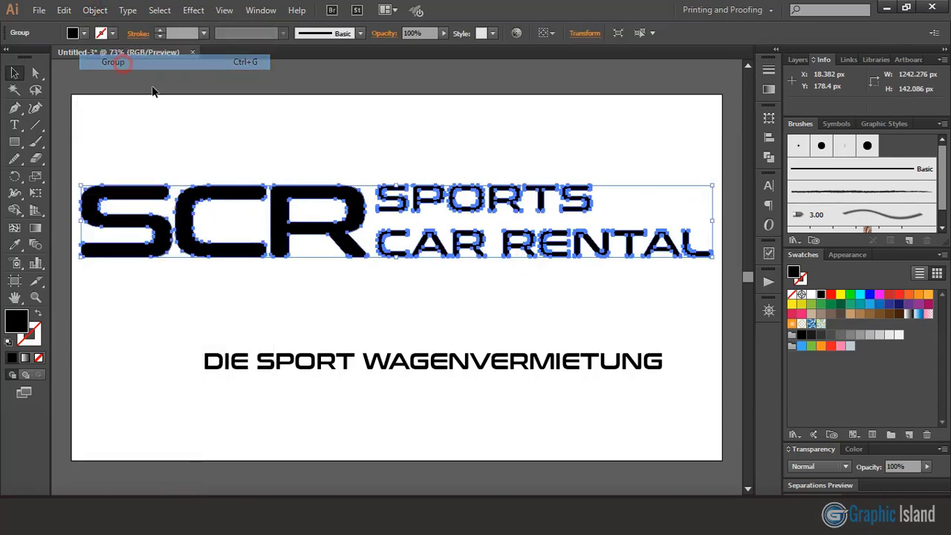
click(289, 316)
mouse_move(254, 361)
mouse_down()
mouse_move(251, 328)
mouse_move(189, 272)
mouse_up()
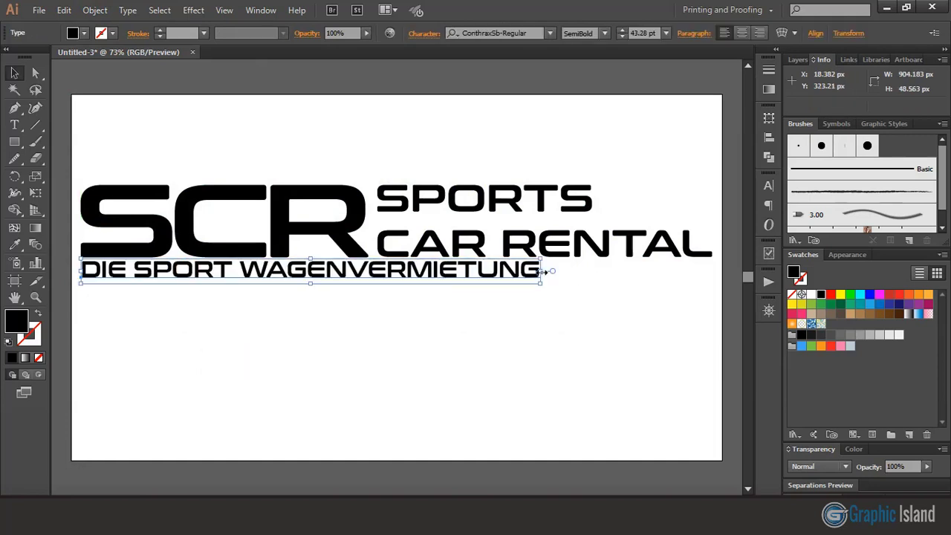
click(769, 185)
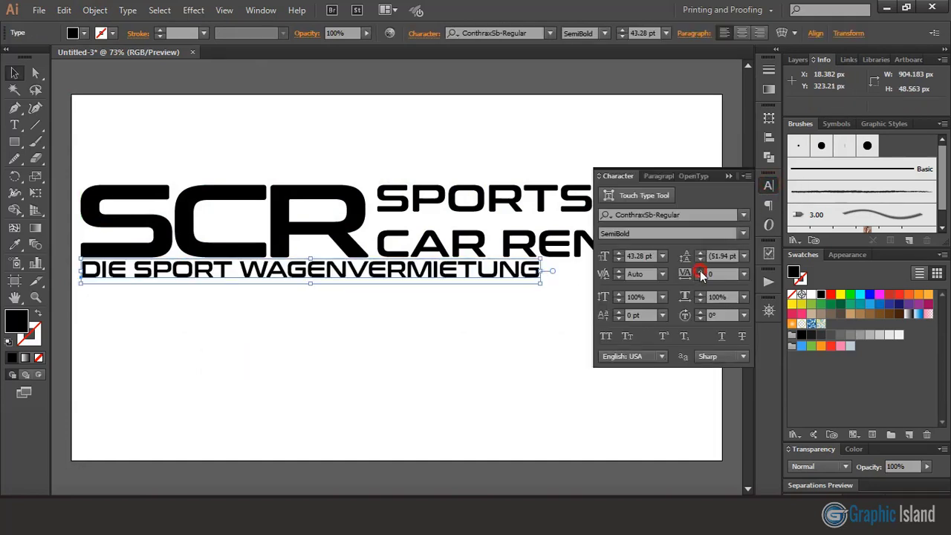
drag(701, 274, 701, 274)
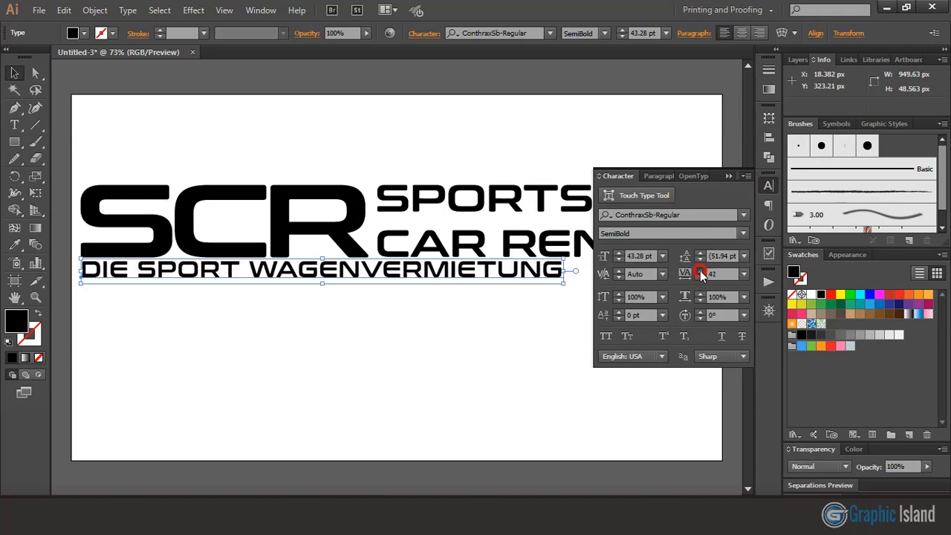
Move the whole logo lower on the artboard
click(134, 159)
drag(116, 153, 556, 350)
mouse_move(486, 192)
mouse_down()
mouse_move(464, 372)
mouse_move(475, 387)
mouse_up()
click(460, 293)
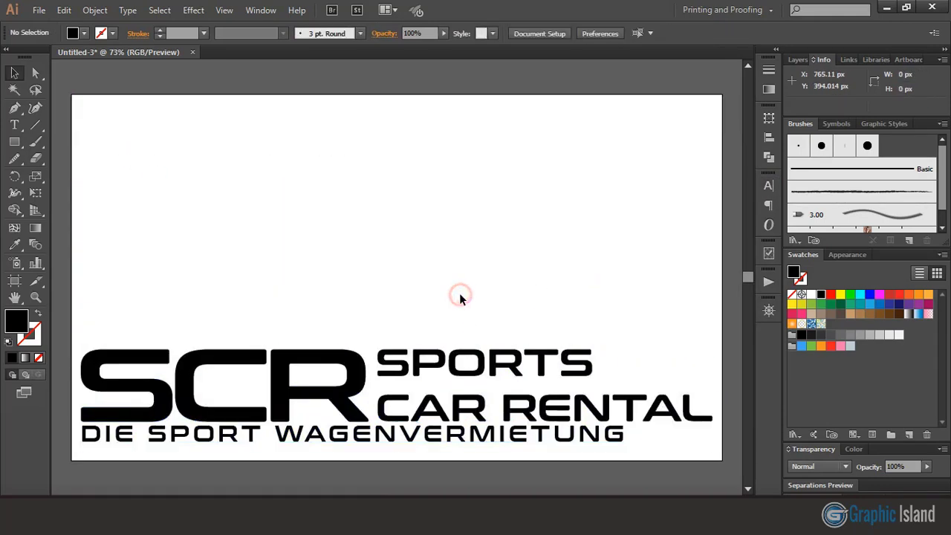
Set the tagline to 39 pt with 459 tracking so it spans the lettering's width
click(512, 438)
click(768, 185)
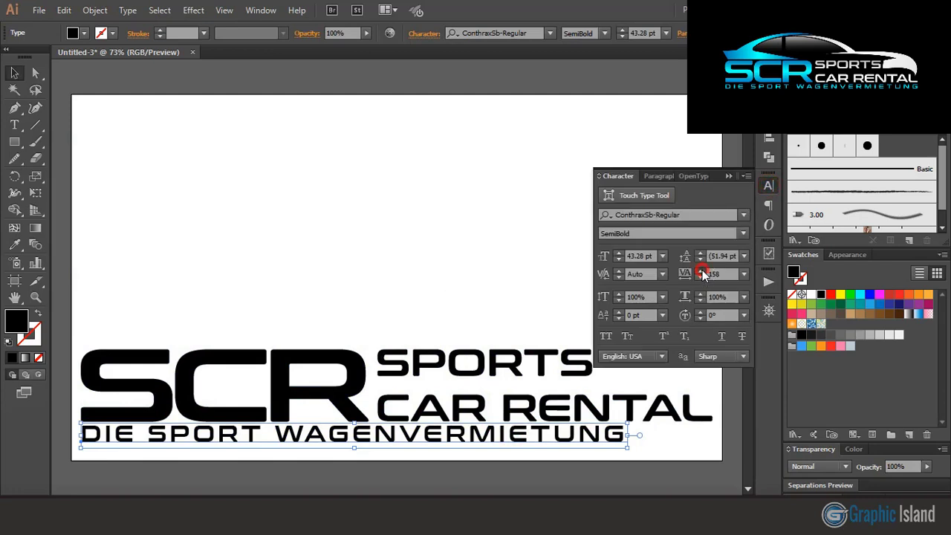
click(703, 273)
click(703, 273)
click(703, 274)
click(703, 273)
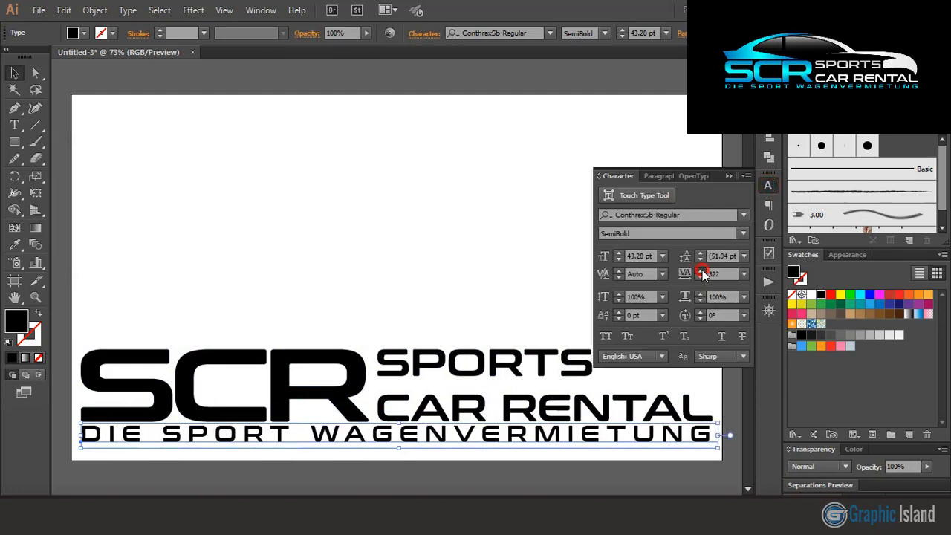
click(703, 273)
click(703, 273)
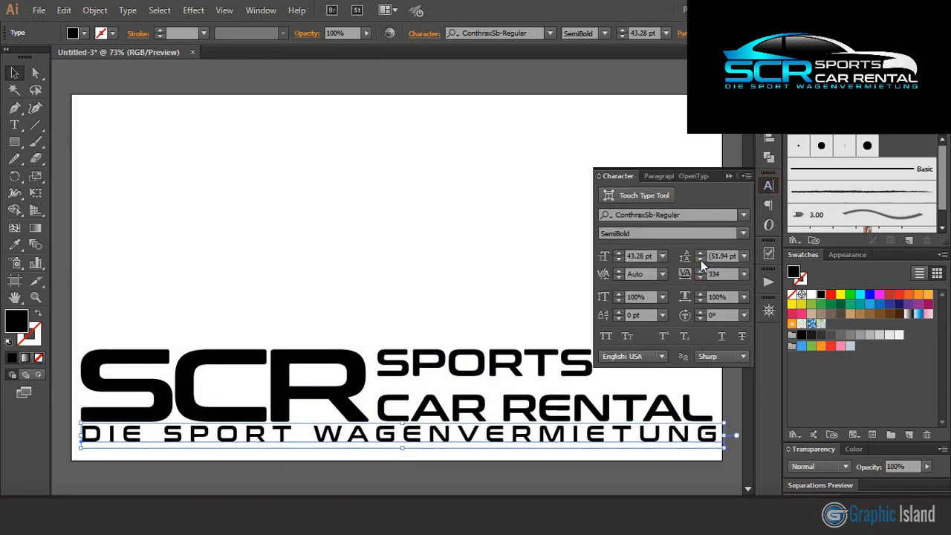
click(619, 260)
click(619, 260)
click(619, 260)
click(619, 260)
click(619, 260)
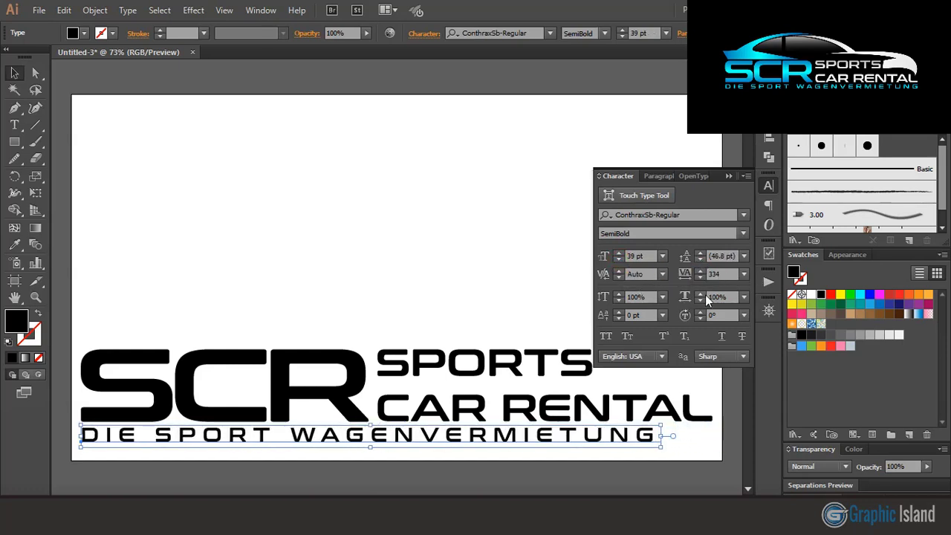
click(699, 272)
click(699, 272)
click(699, 272)
click(699, 272)
click(700, 272)
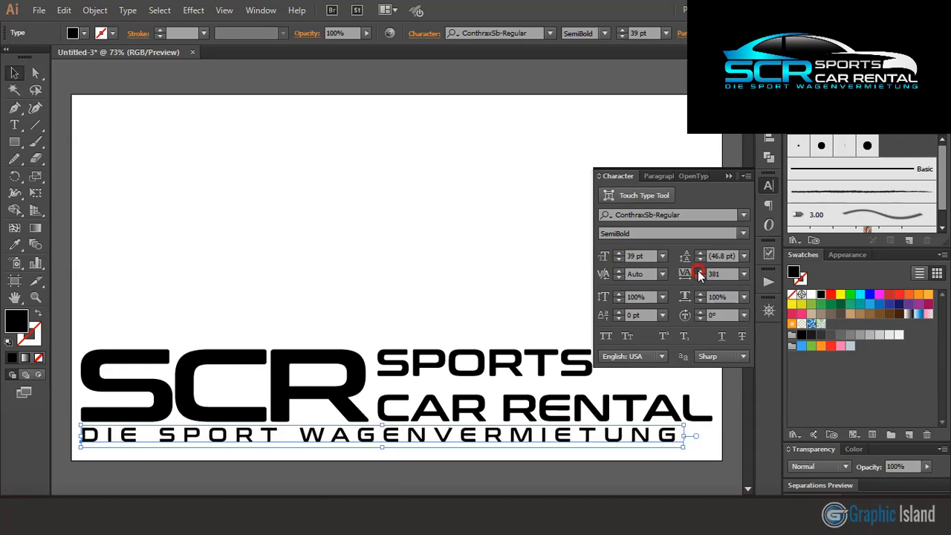
click(699, 272)
click(699, 272)
click(700, 272)
click(699, 272)
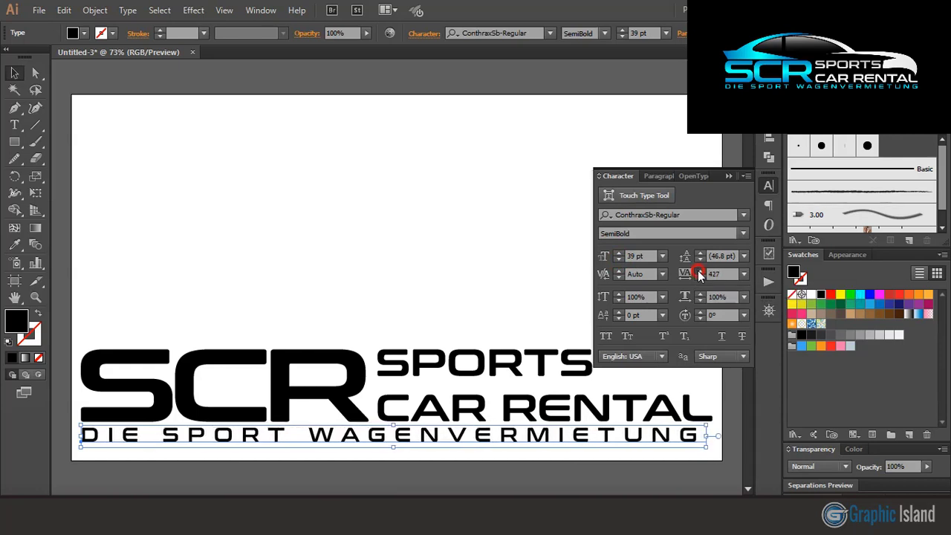
click(699, 272)
click(700, 272)
click(700, 272)
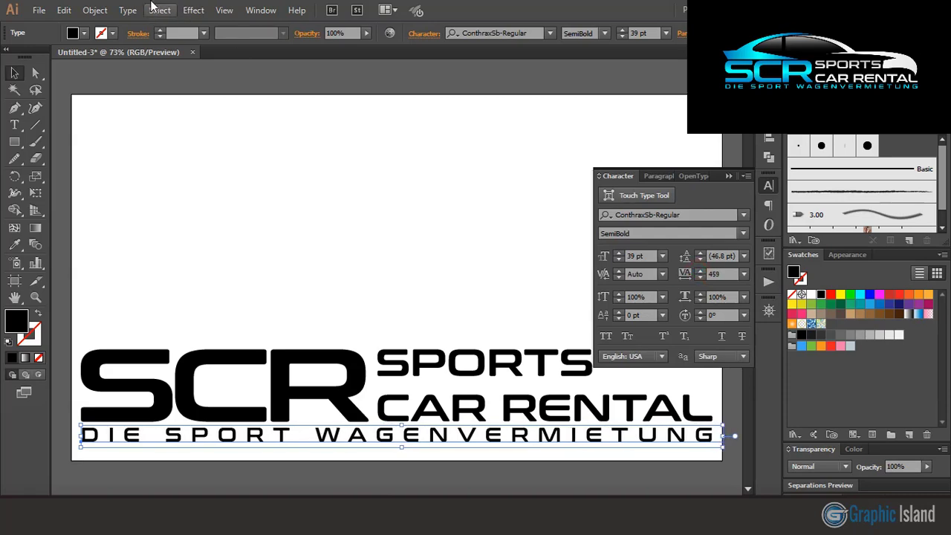
Expand the tagline into outlines
click(95, 9)
click(119, 158)
click(446, 335)
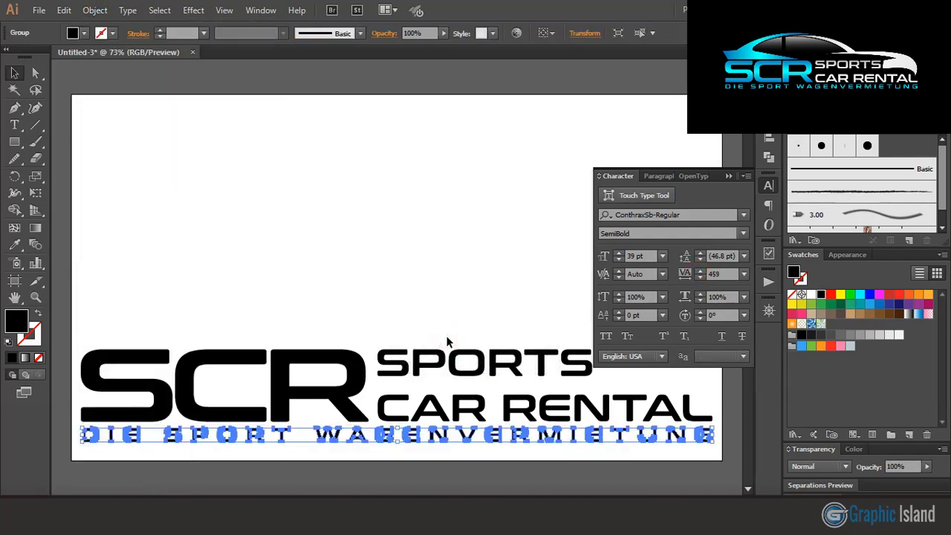
Close the Character panel and move the whole SCR logo up about 65 px
click(455, 229)
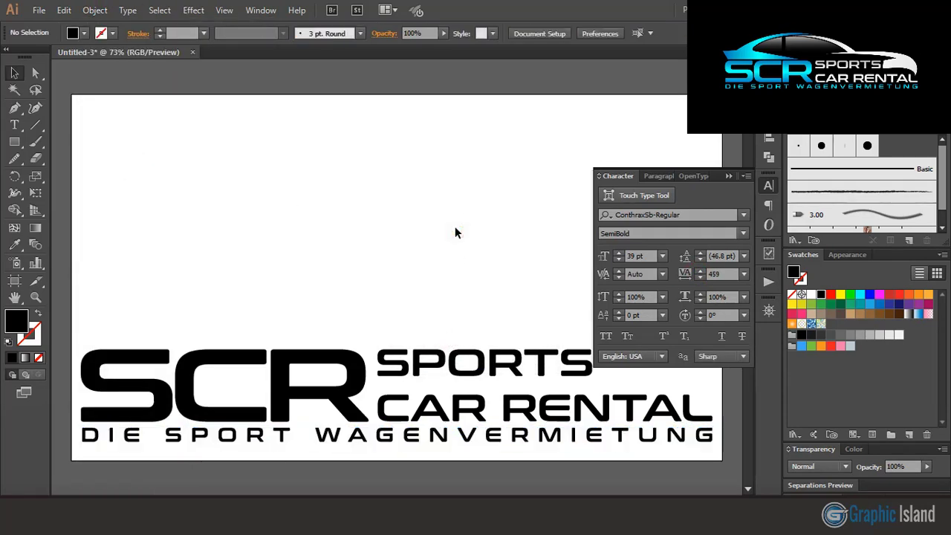
click(730, 175)
drag(142, 318, 318, 388)
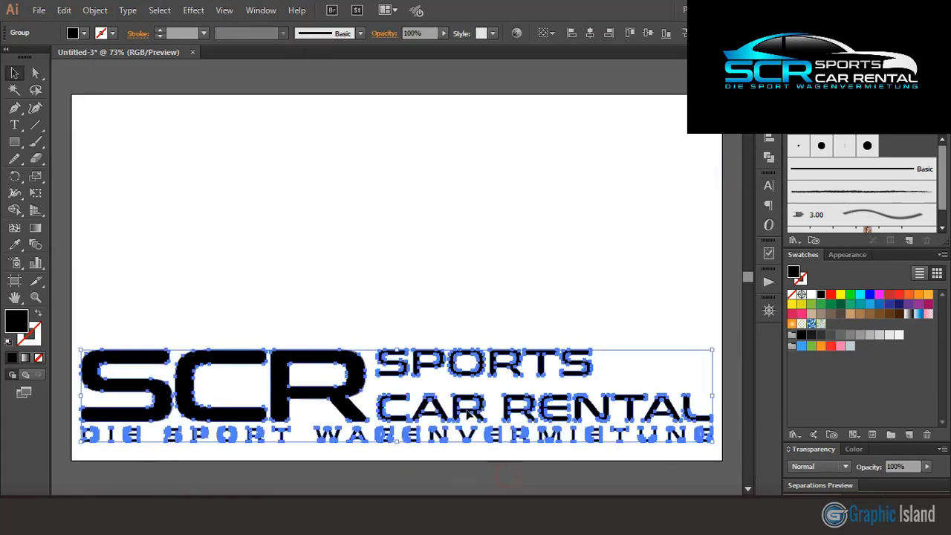
drag(463, 381, 462, 346)
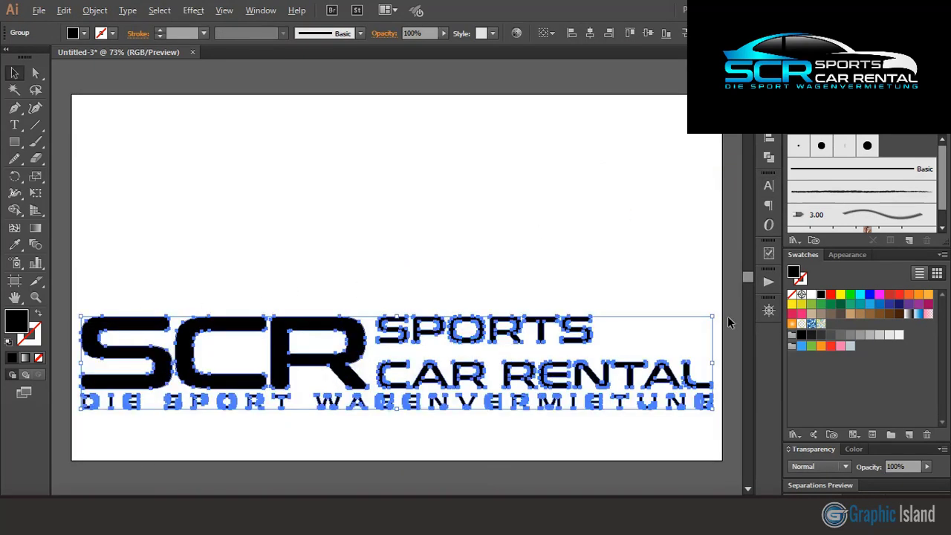
click(699, 290)
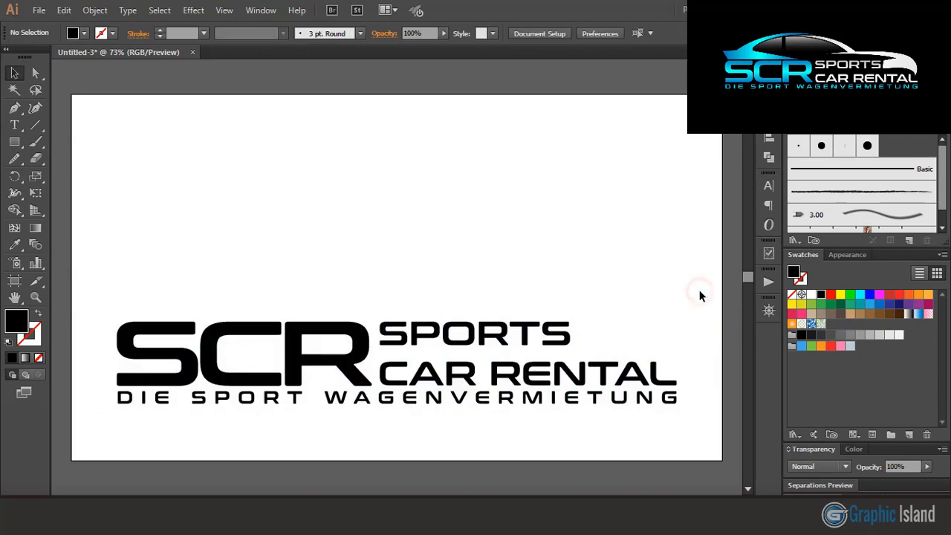
click(14, 108)
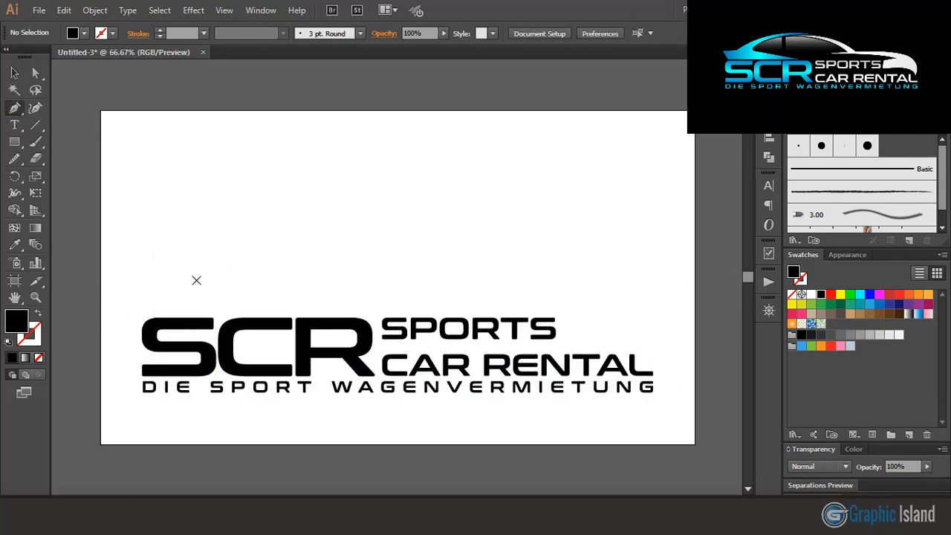
Draw a closed black car-roof shape with a curved, wedge-like roof sweep above SCR
click(135, 286)
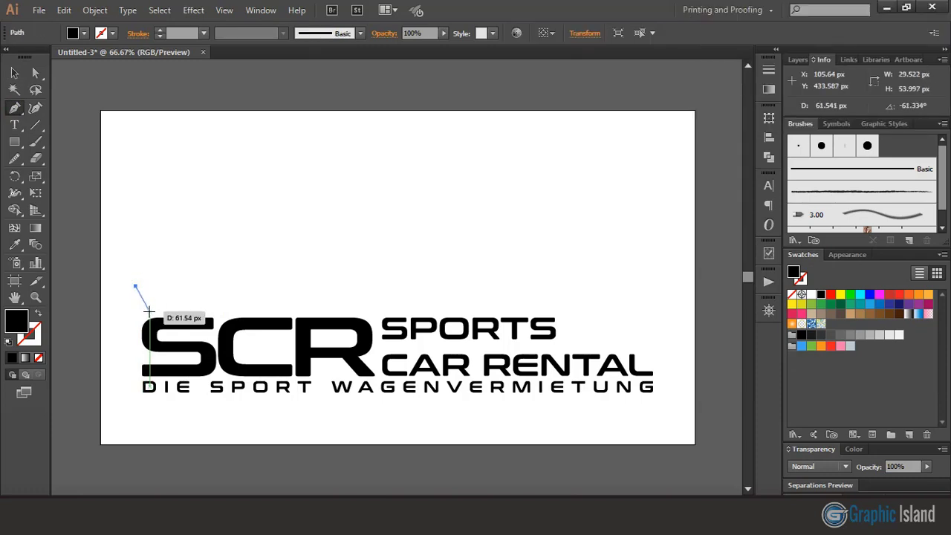
click(149, 310)
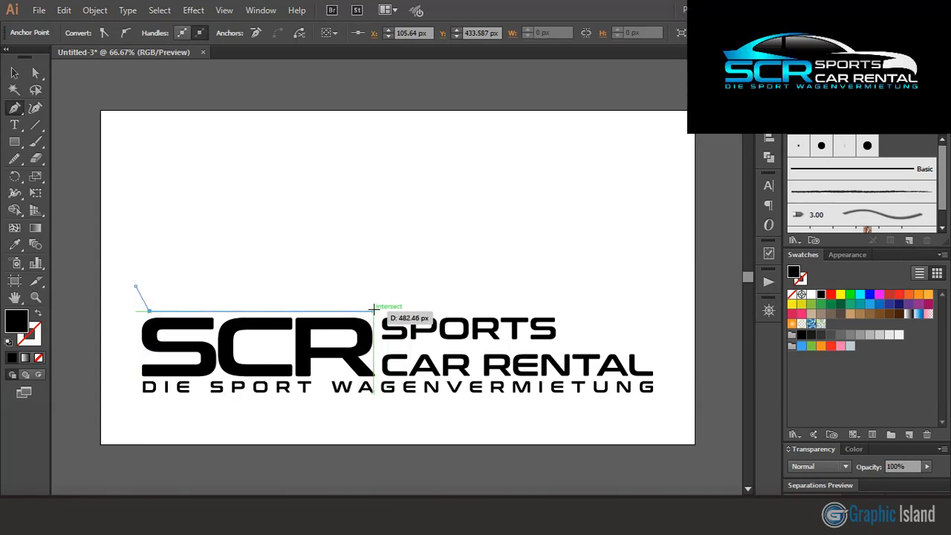
click(374, 310)
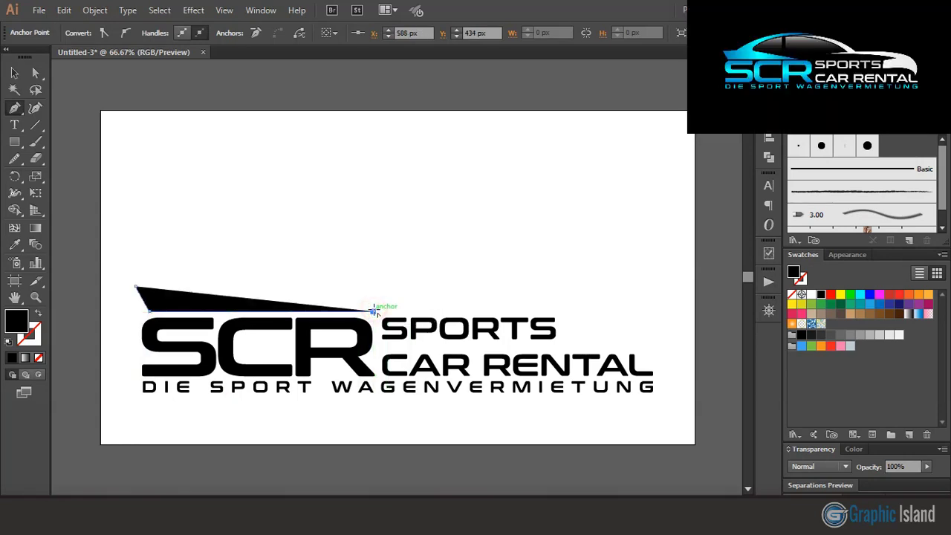
click(225, 286)
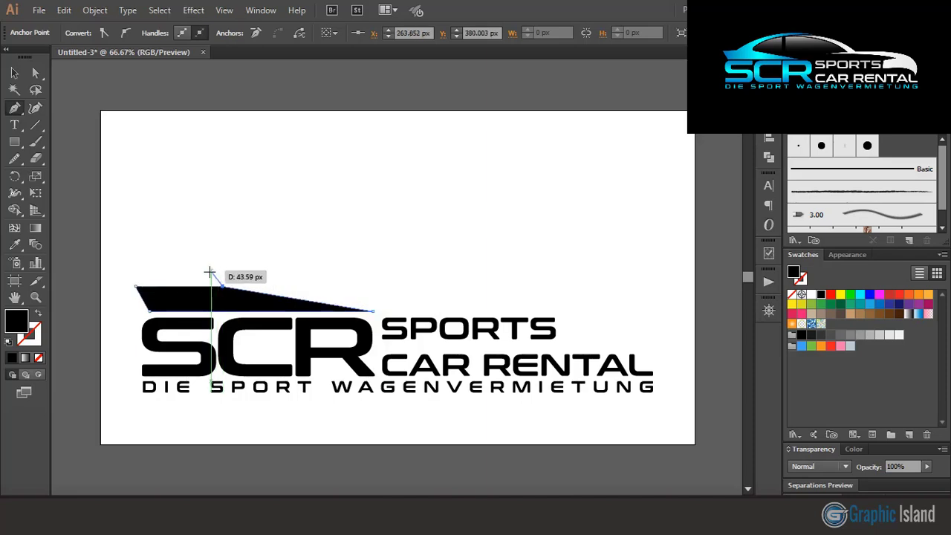
click(211, 273)
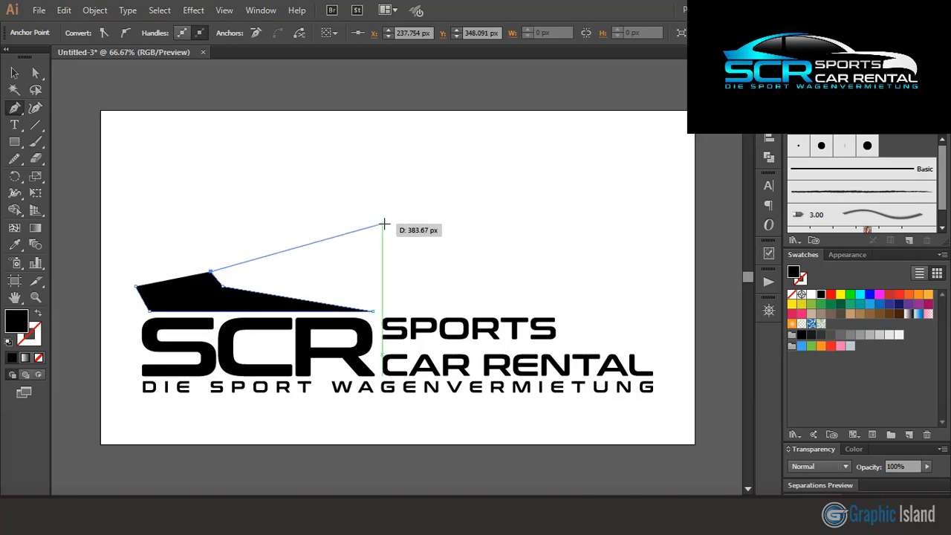
mouse_move(388, 222)
mouse_down()
mouse_move(529, 221)
mouse_move(510, 221)
mouse_up()
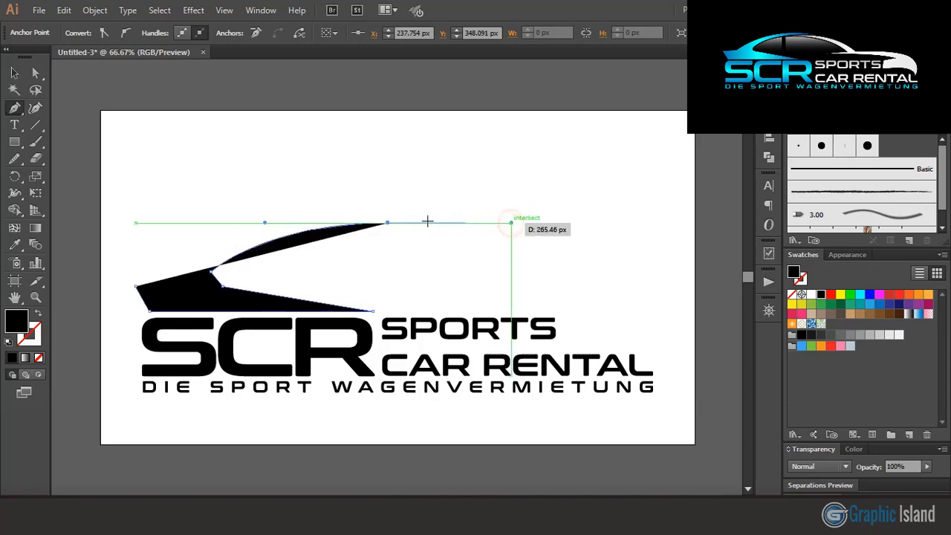
mouse_move(388, 222)
mouse_down()
mouse_move(197, 249)
mouse_move(125, 379)
mouse_move(176, 350)
mouse_move(159, 372)
mouse_move(211, 362)
mouse_up()
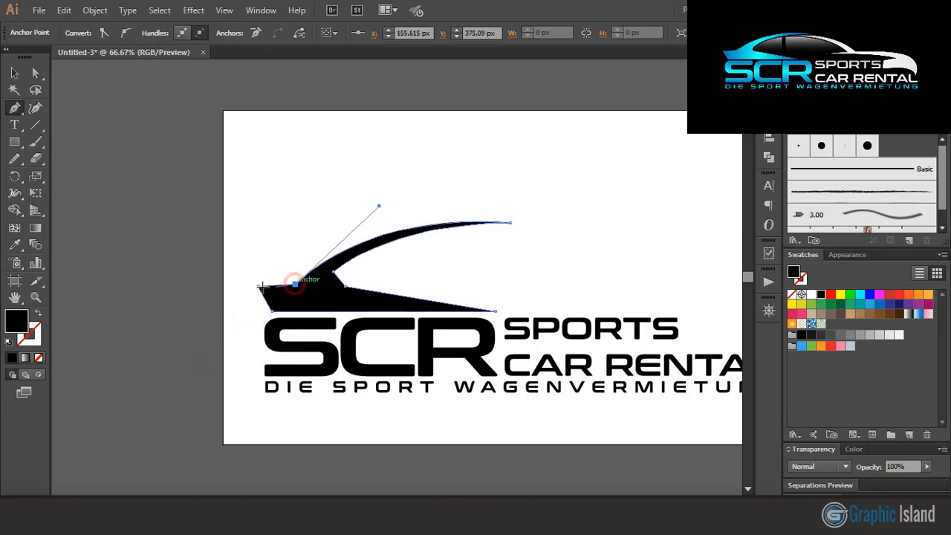
click(257, 286)
click(14, 72)
Begin the second swoosh over the caption with a curved, sharp-cornered right tip
click(88, 114)
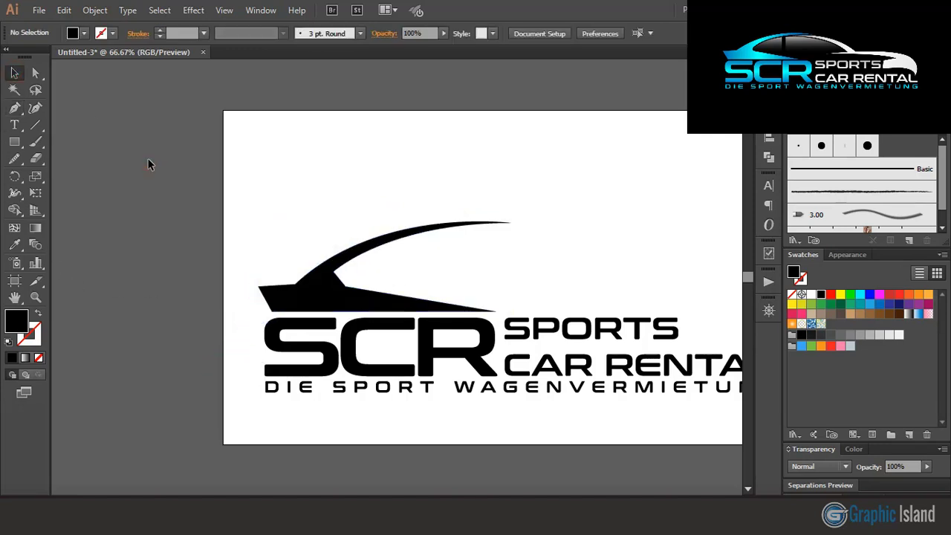
scroll(150, 146, right, 3)
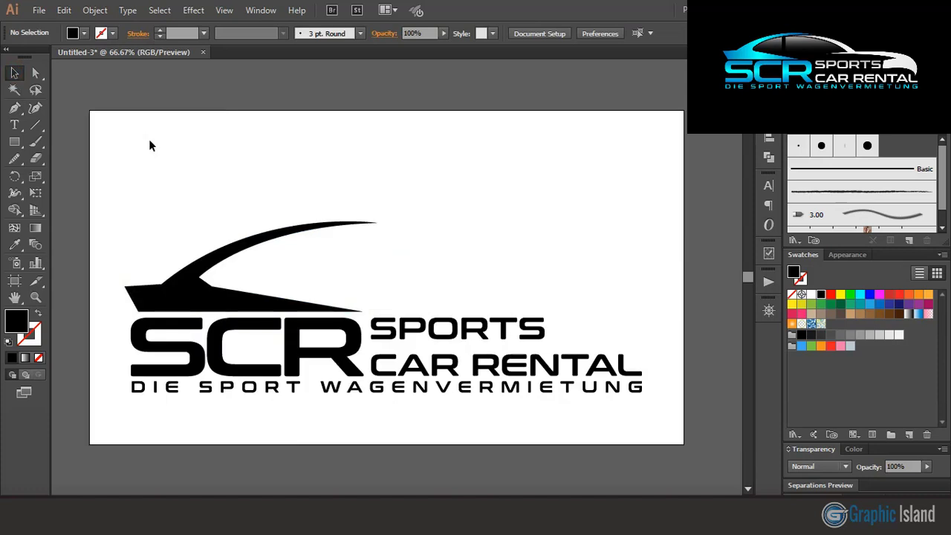
click(14, 108)
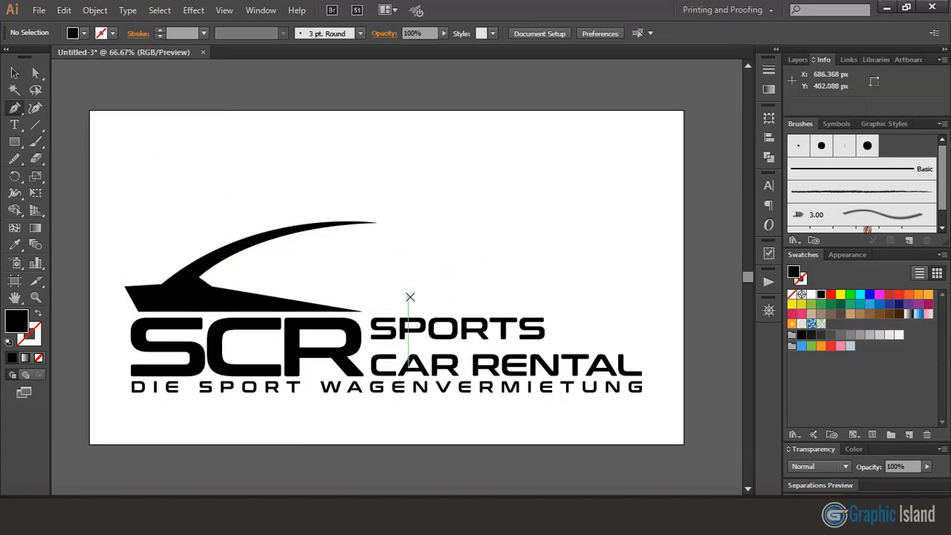
click(400, 300)
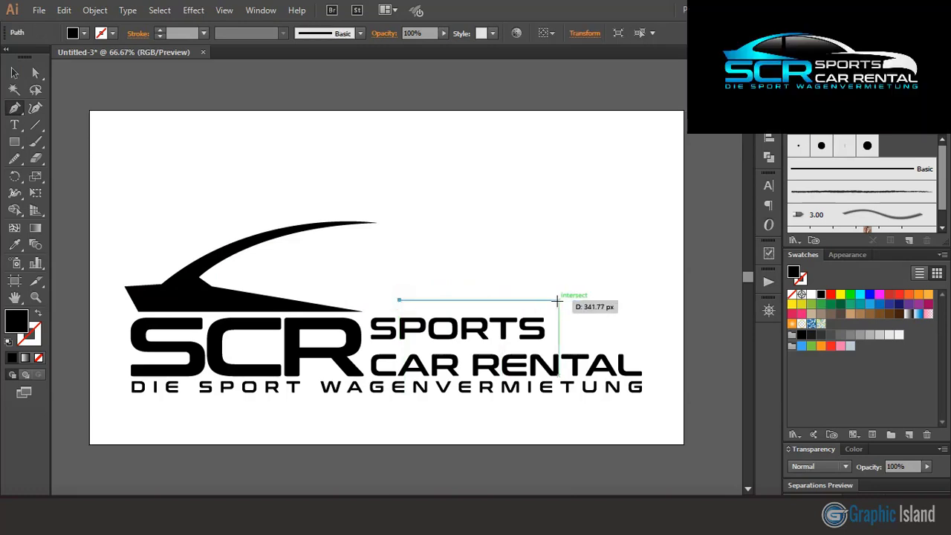
drag(586, 311, 640, 334)
drag(598, 328, 639, 331)
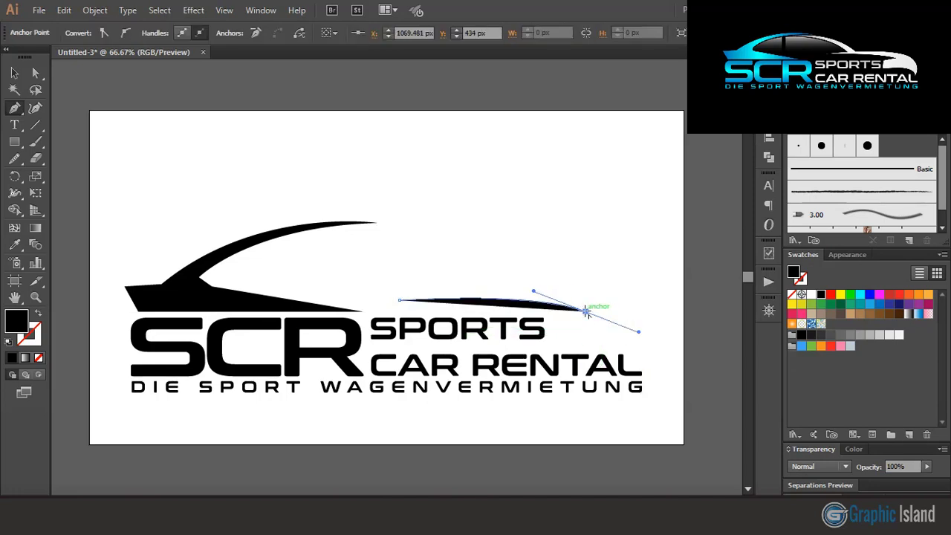
drag(586, 313, 542, 319)
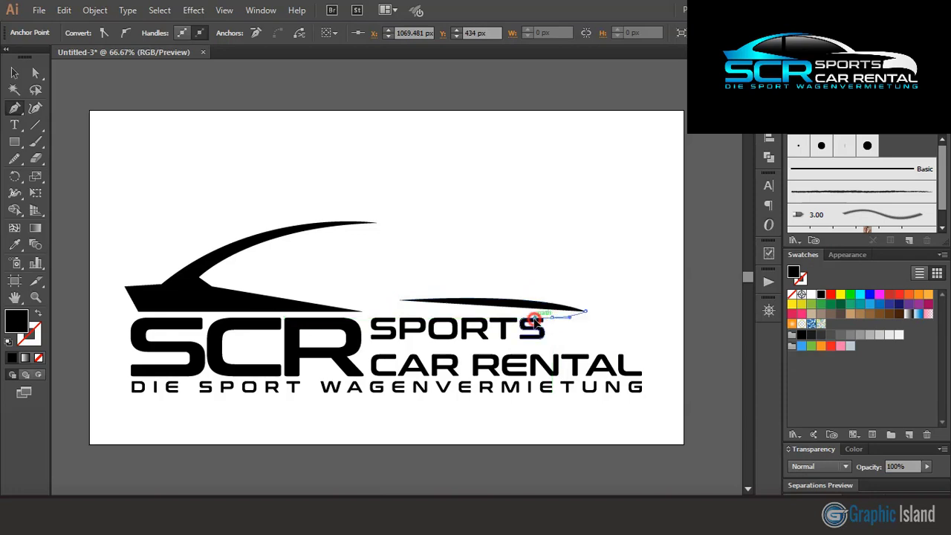
drag(535, 319, 546, 339)
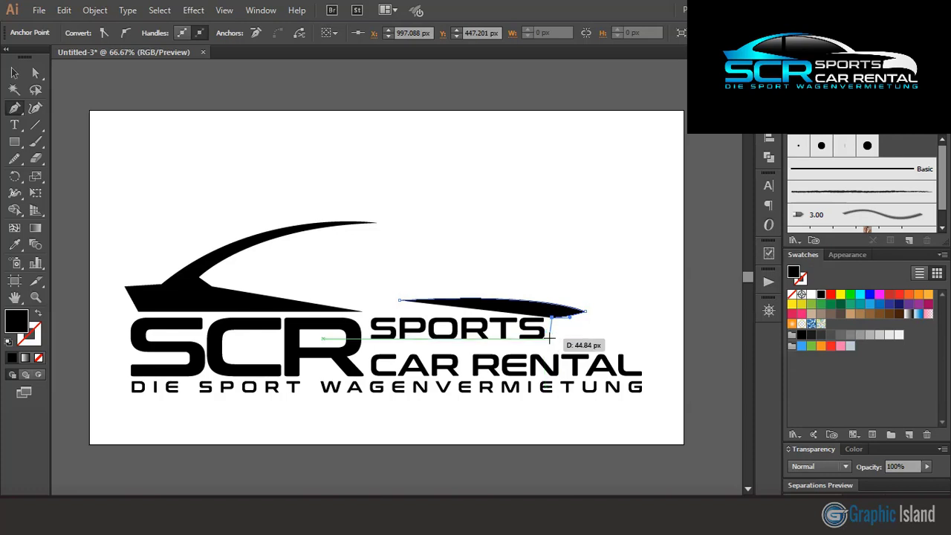
Trace the tail's lower and upper curves and close the swoosh over SPORTS CAR RENTAL
click(547, 339)
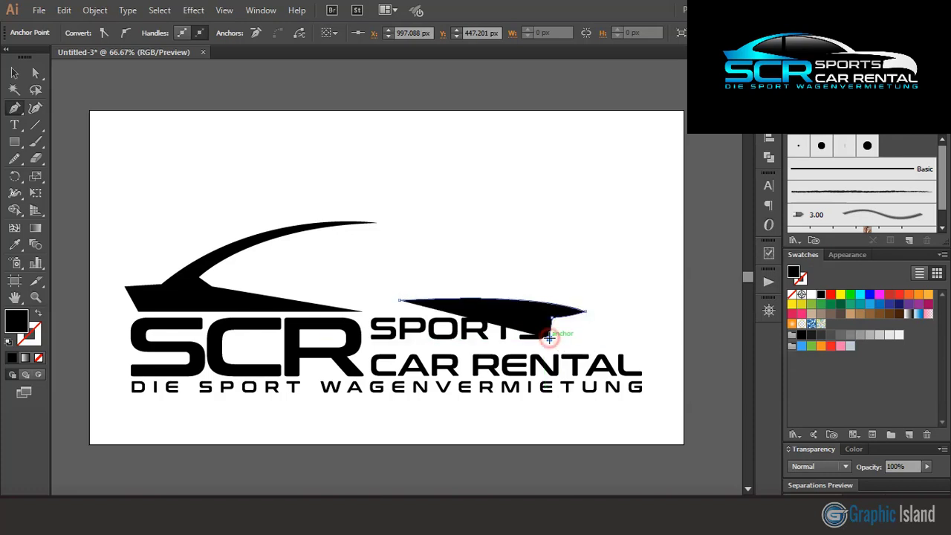
click(606, 339)
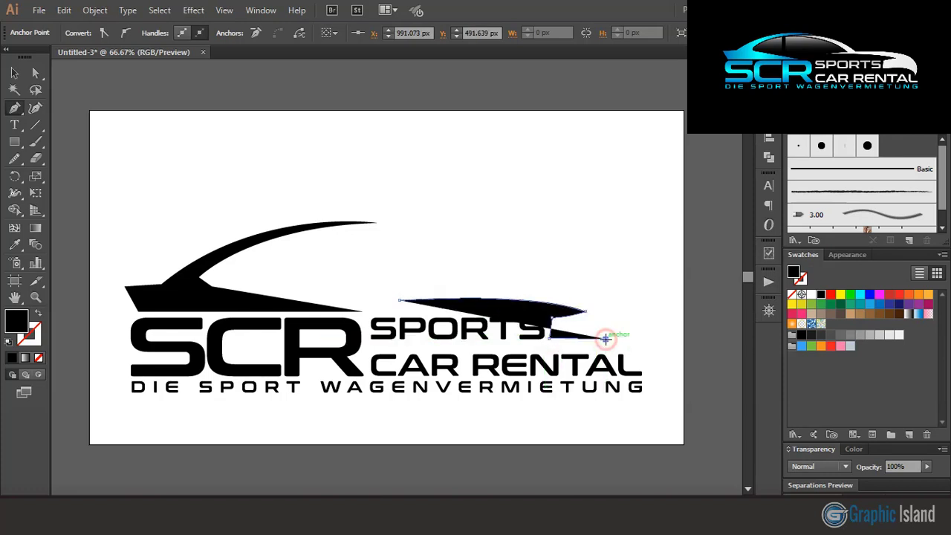
key(ctrl+z)
click(607, 339)
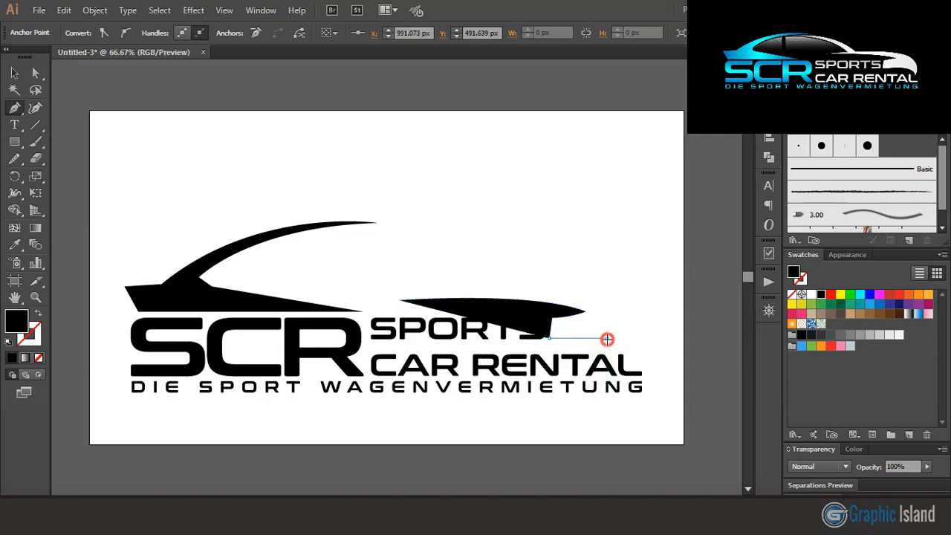
click(636, 362)
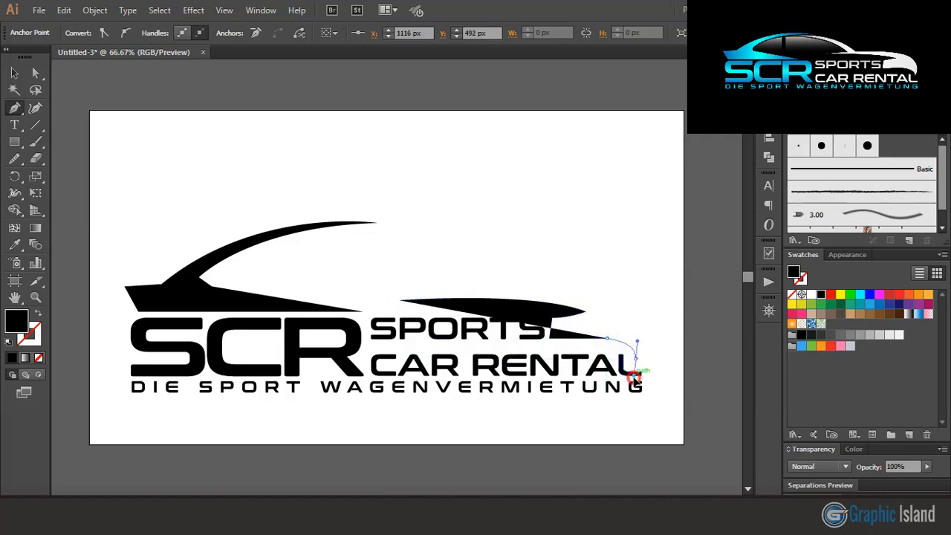
drag(634, 376, 635, 378)
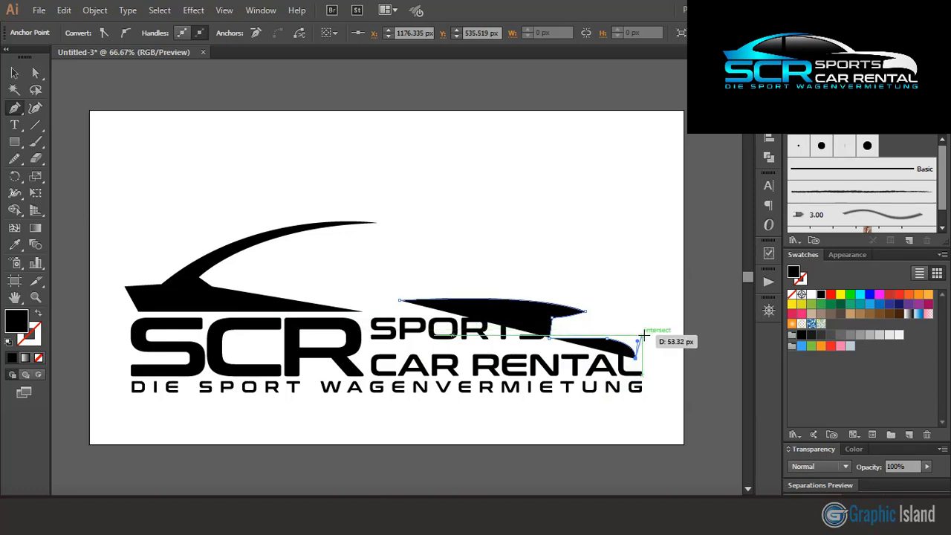
drag(645, 336, 644, 337)
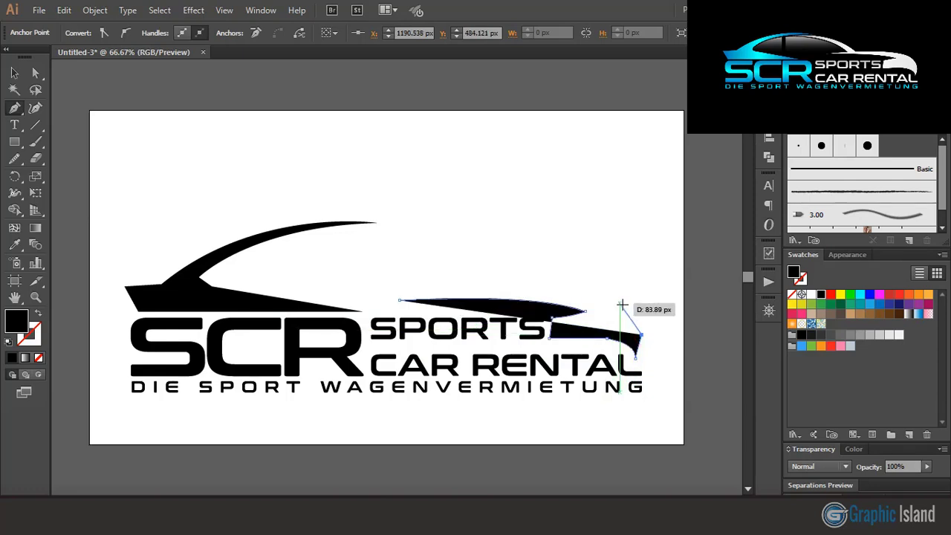
drag(623, 307, 604, 304)
drag(400, 299, 263, 318)
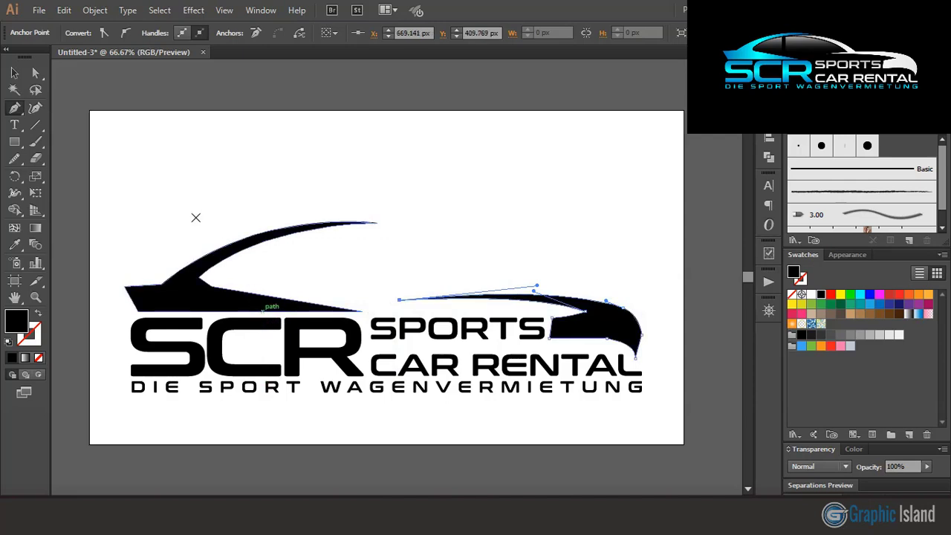
key(v)
click(291, 171)
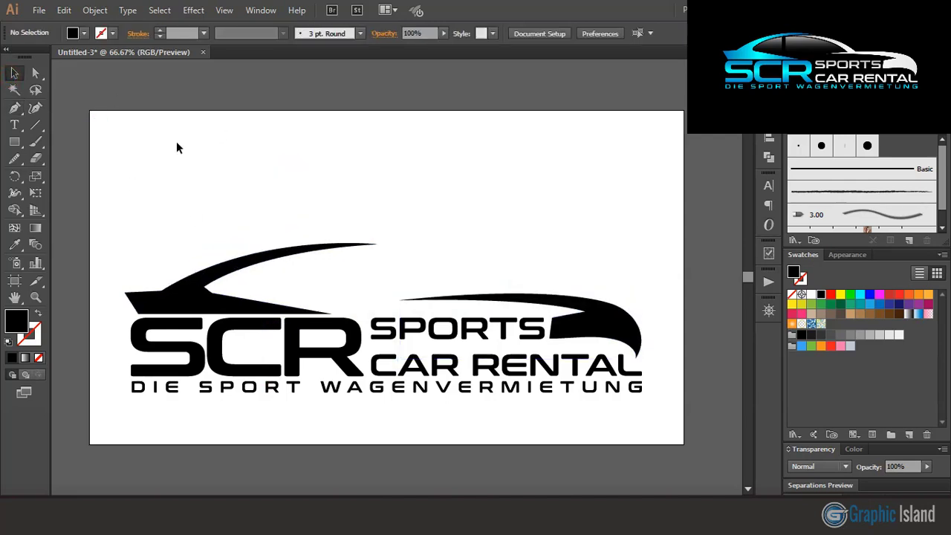
Pen-draw a curved pillar linking the rear swoosh up to the roof sweep
click(14, 107)
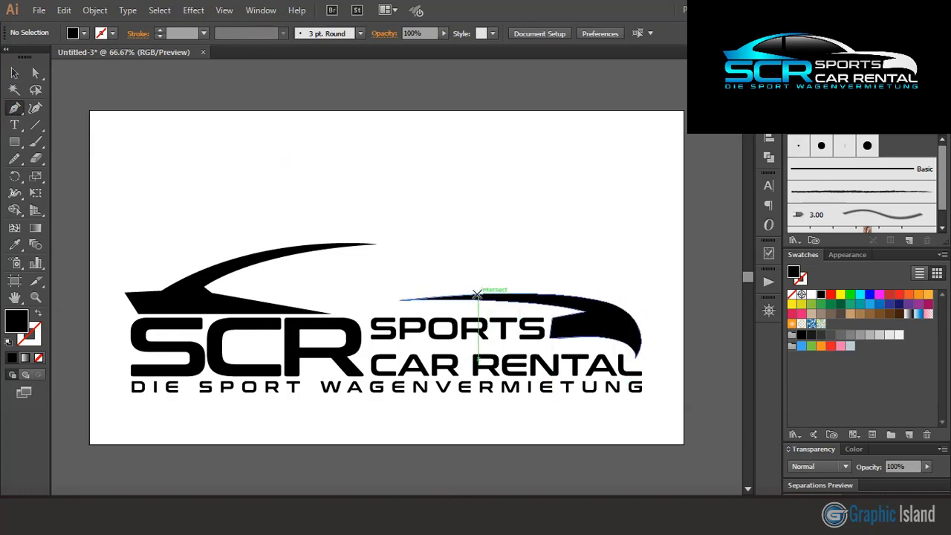
click(476, 295)
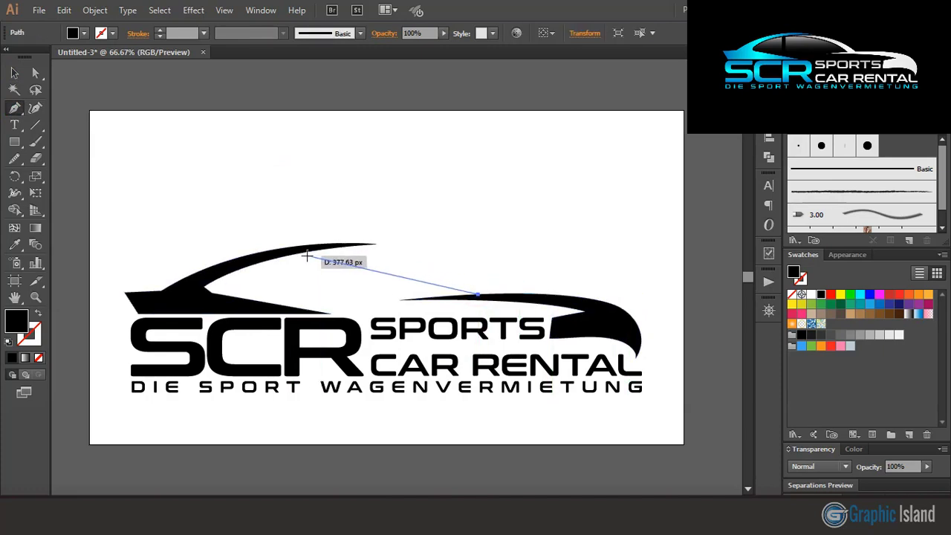
mouse_move(307, 255)
mouse_down()
mouse_move(184, 277)
mouse_move(203, 281)
mouse_up()
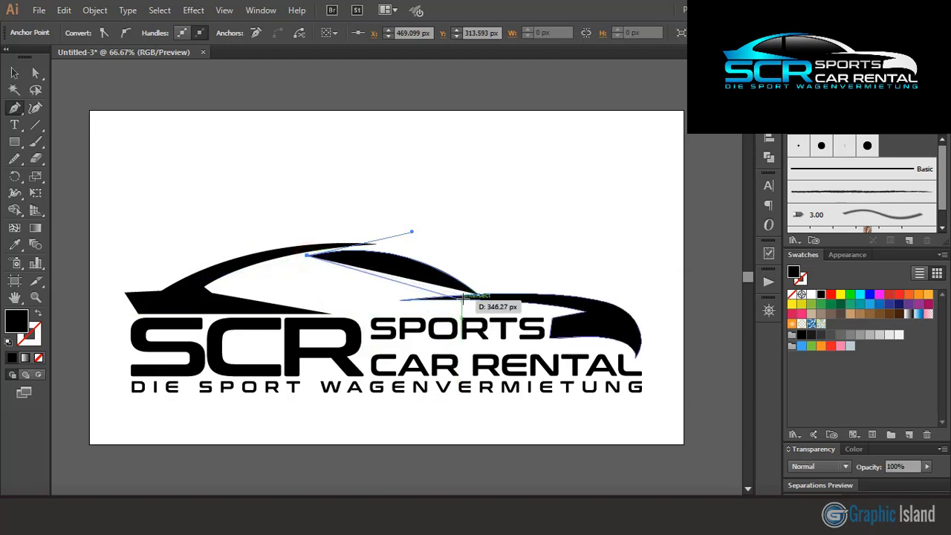
mouse_move(461, 299)
mouse_down()
mouse_move(479, 340)
mouse_move(522, 360)
mouse_up()
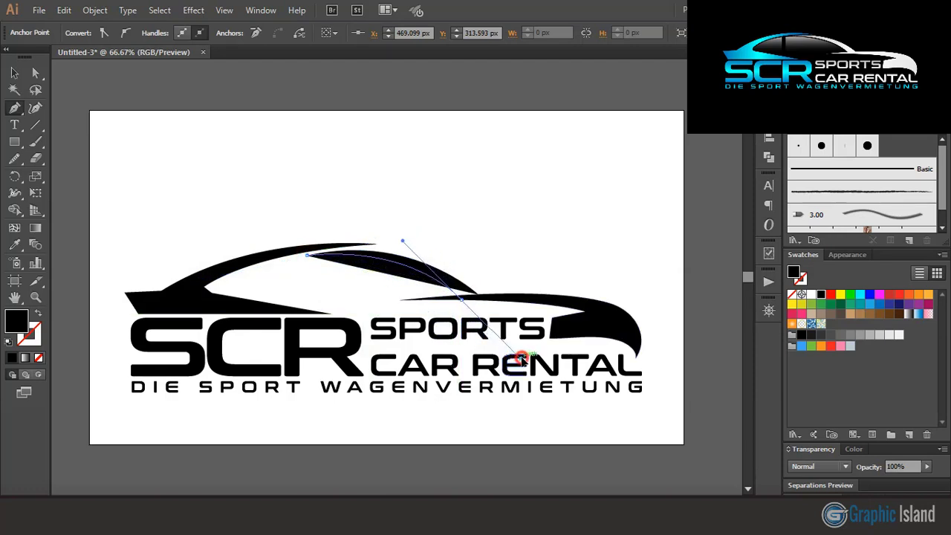
drag(523, 359, 522, 358)
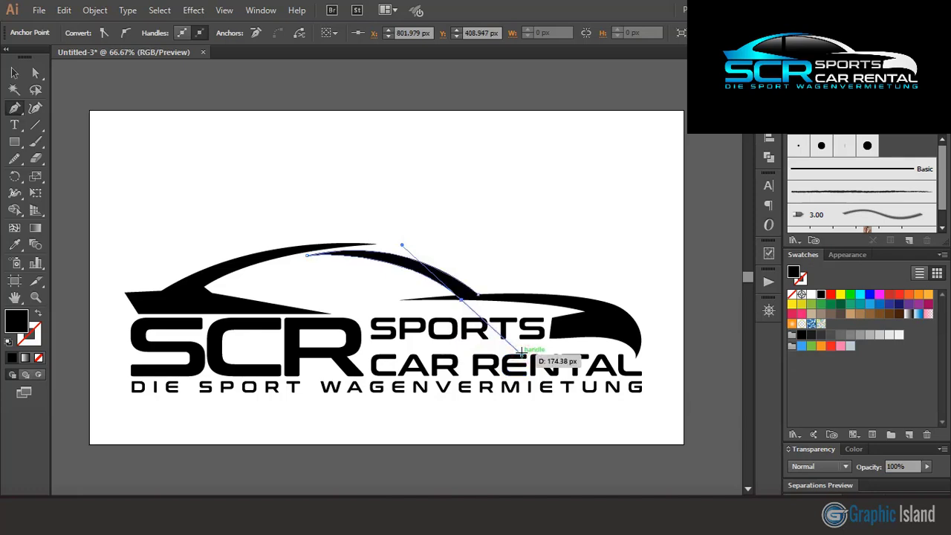
click(462, 300)
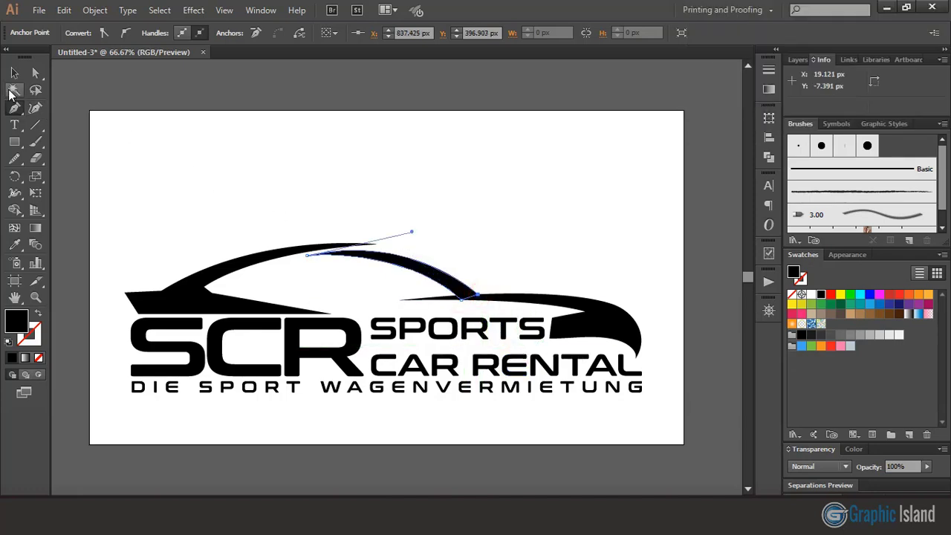
Select the roof, pillar and rear pieces and unite them with Pathfinder into one car shape
click(14, 72)
click(256, 177)
key(ctrl+1)
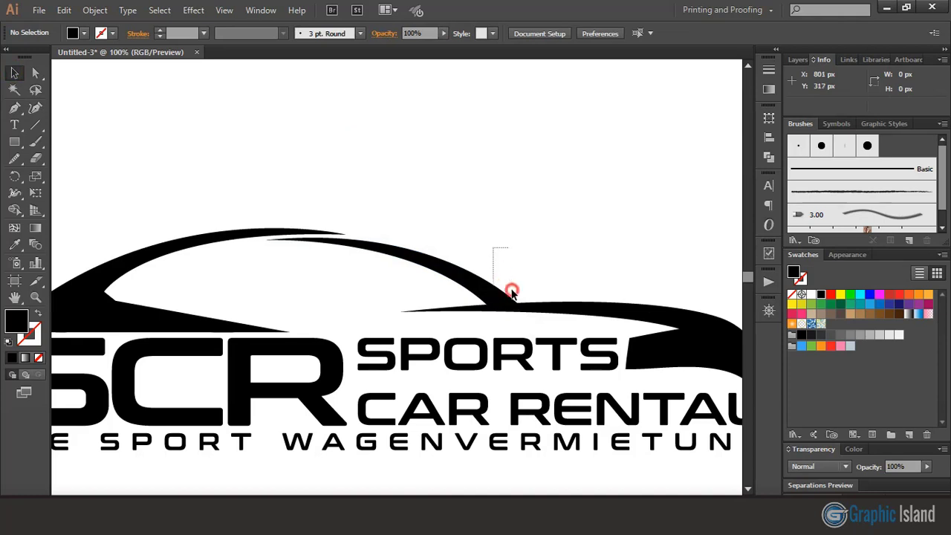
drag(512, 292, 527, 315)
click(769, 157)
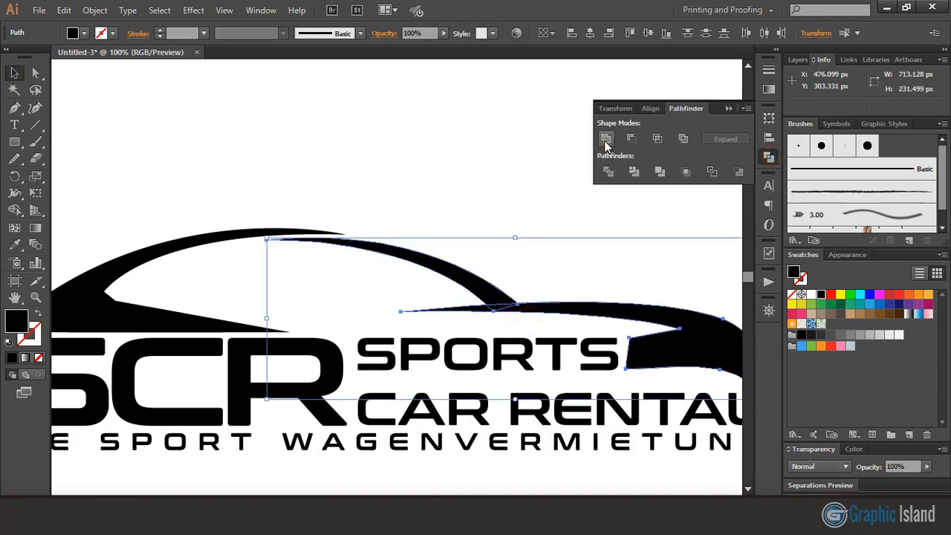
click(606, 141)
click(727, 107)
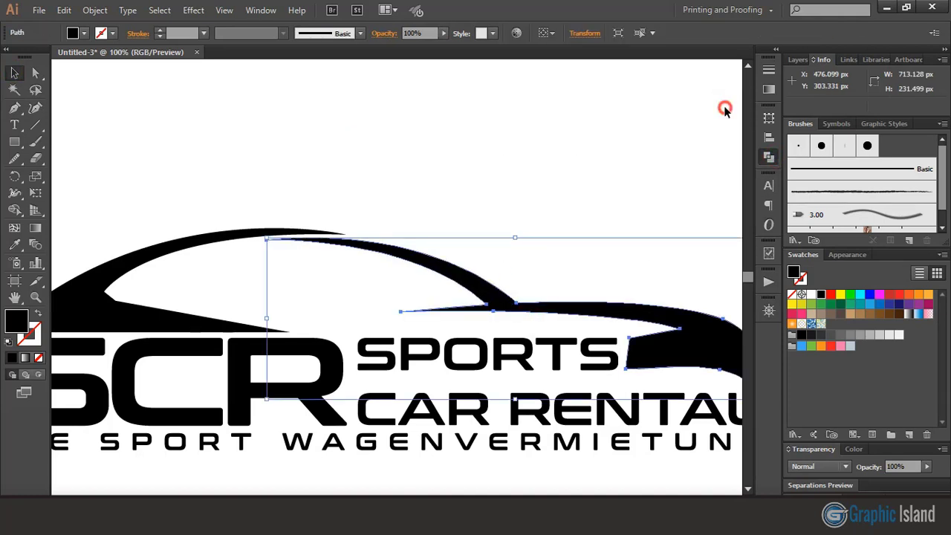
click(524, 149)
key(ctrl+minus)
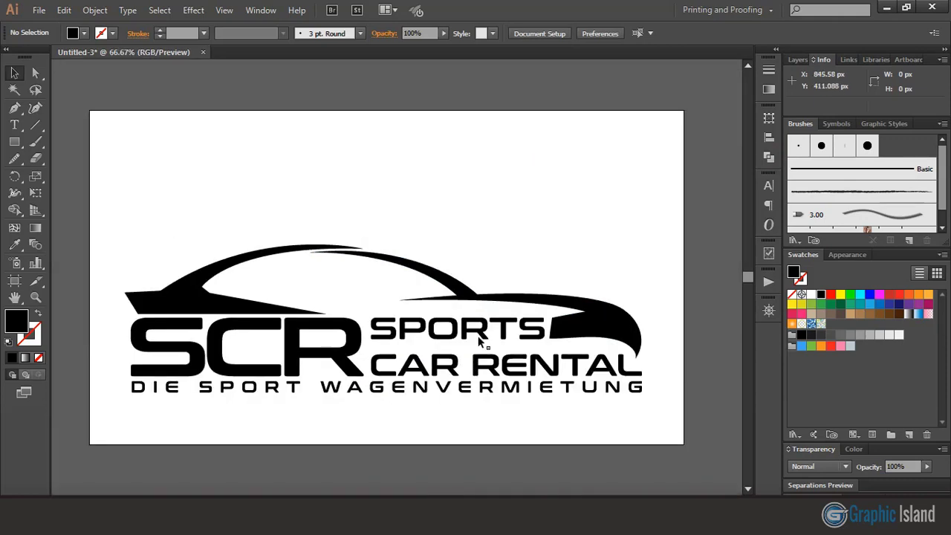
Ungroup the lettering and unite the S, C and R letters into one shape
click(347, 363)
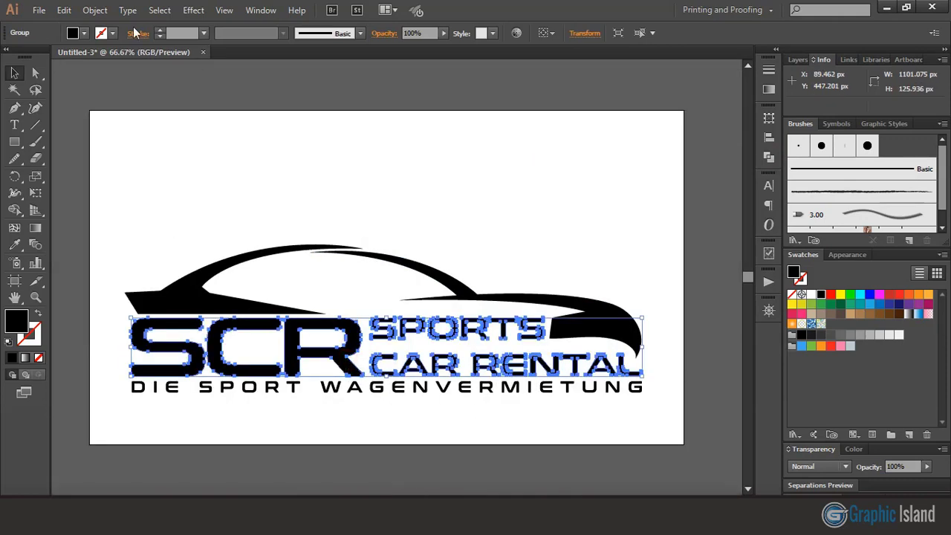
click(94, 10)
click(301, 90)
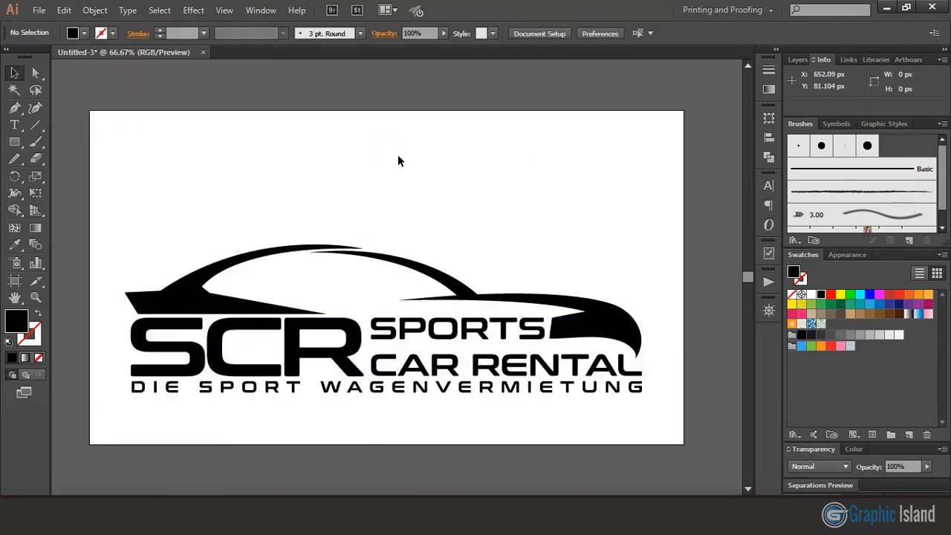
click(195, 362)
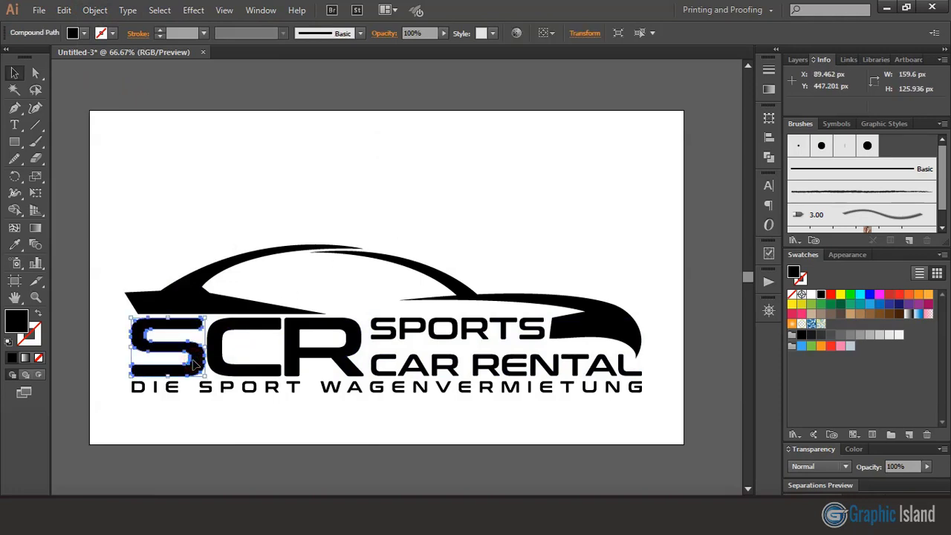
shift+click(245, 356)
shift+click(327, 356)
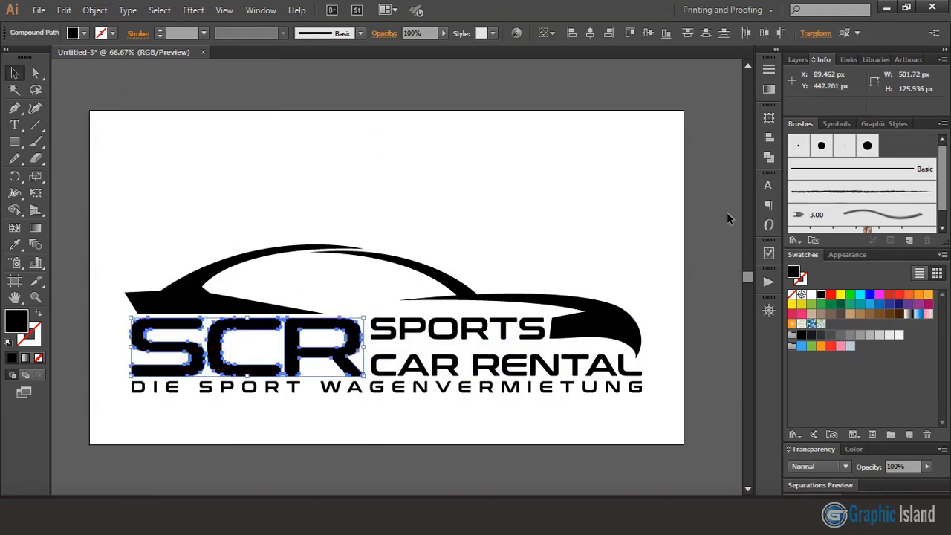
click(768, 159)
click(605, 137)
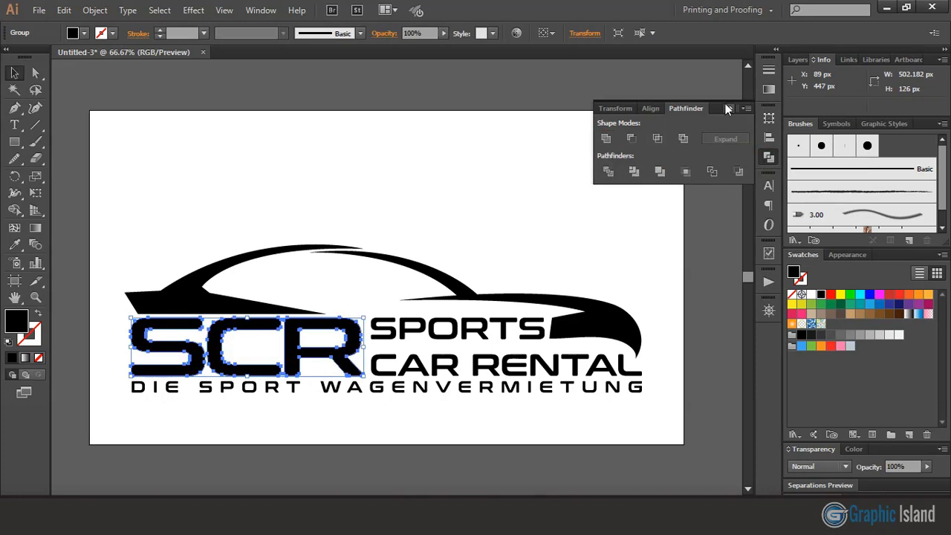
click(725, 106)
Give SCR a linear gradient with dark blue and blue end stops
click(768, 89)
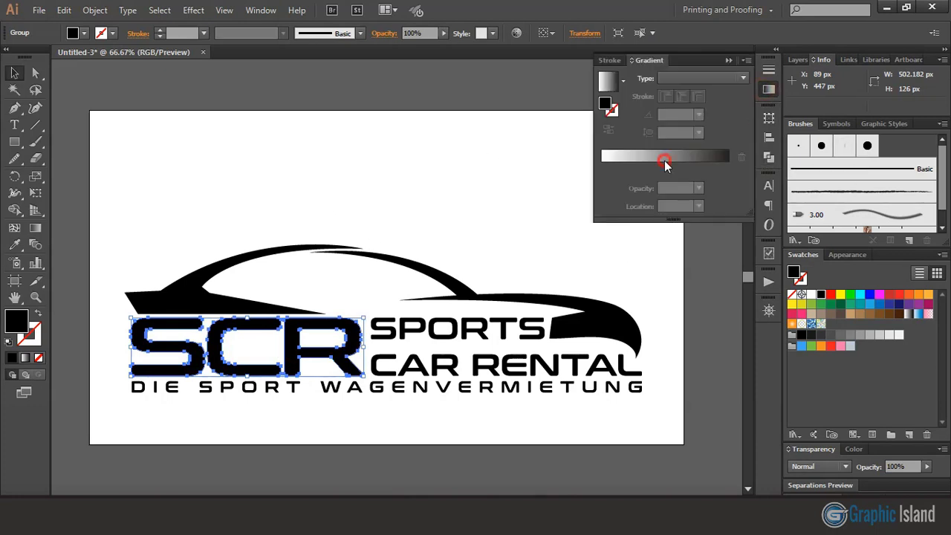
click(663, 158)
double_click(601, 169)
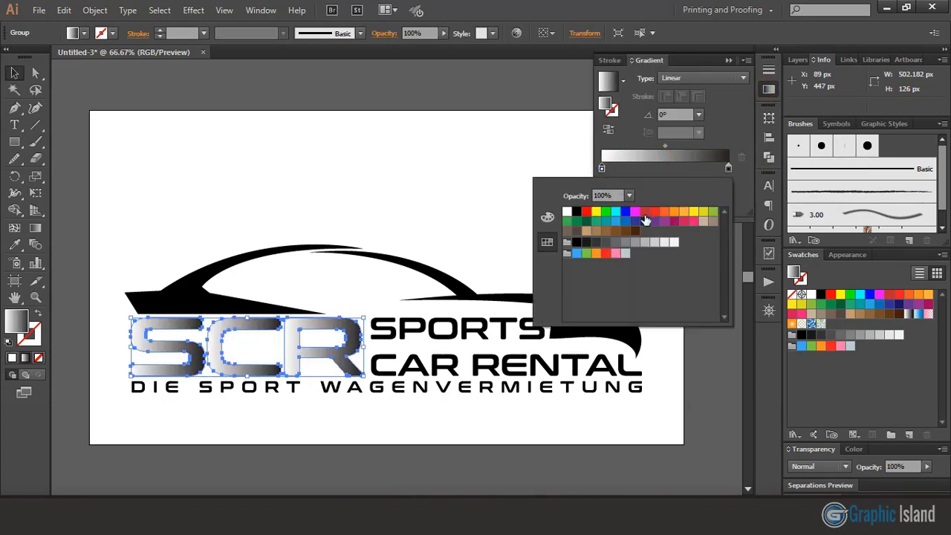
click(626, 222)
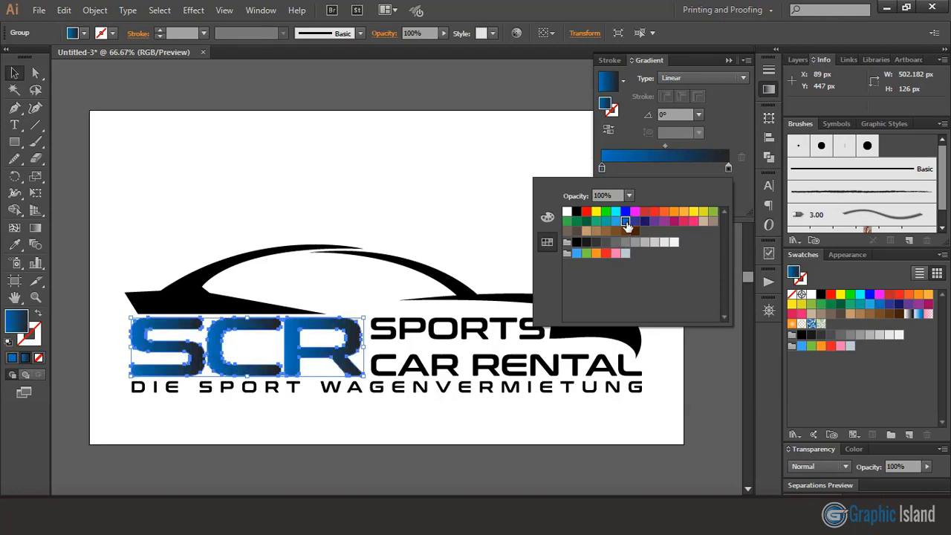
double_click(728, 168)
click(624, 222)
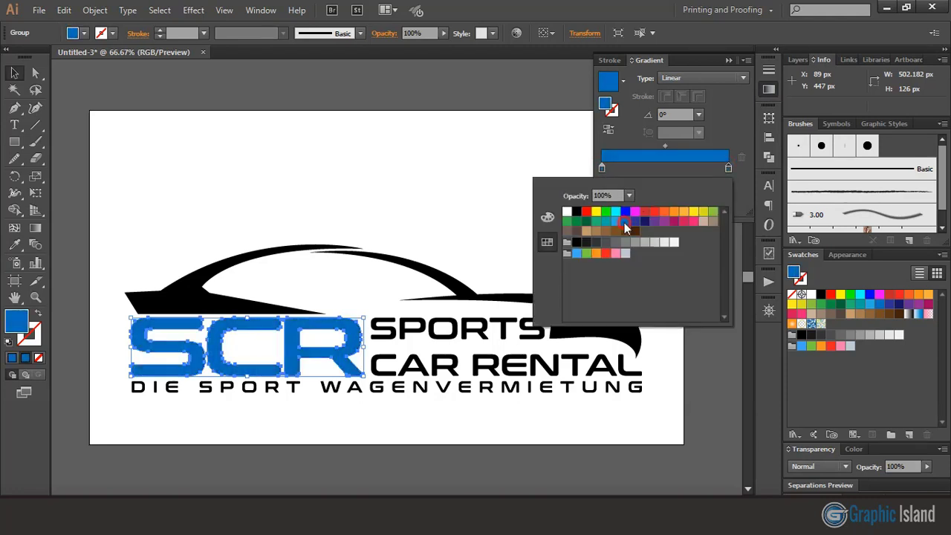
Add a light blue middle stop to the SCR gradient
click(665, 169)
double_click(665, 169)
click(666, 169)
double_click(666, 169)
click(623, 223)
click(358, 168)
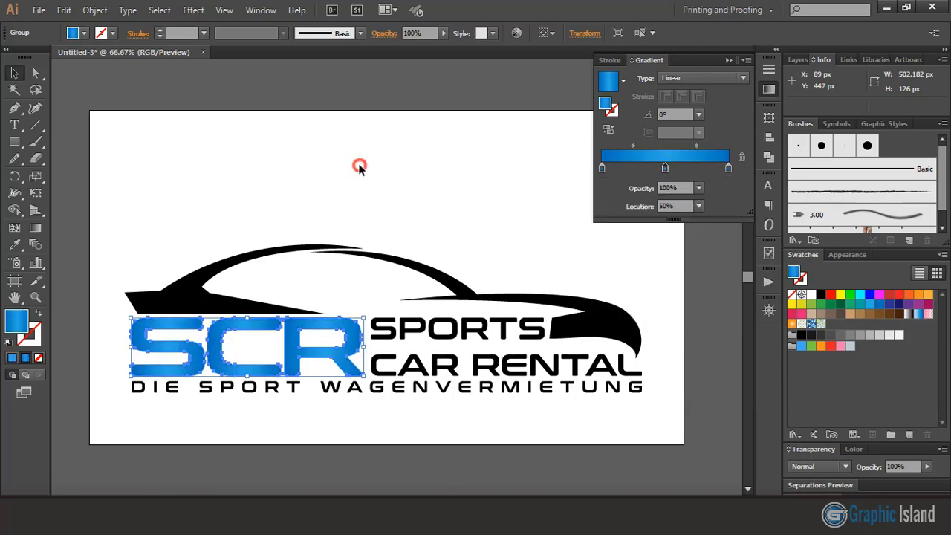
click(358, 168)
Copy the SCR blue gradient onto the left car roof with the Eyedropper
click(186, 286)
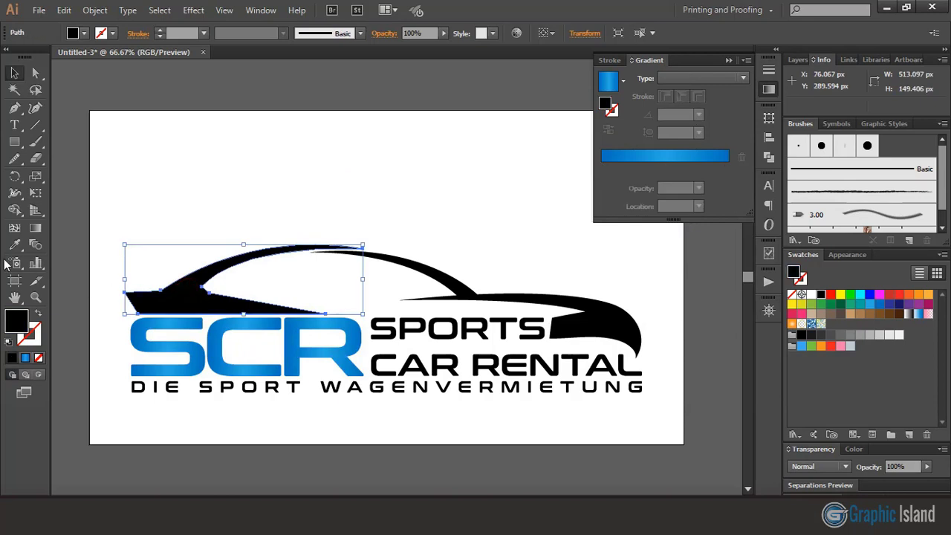
key(i)
click(154, 317)
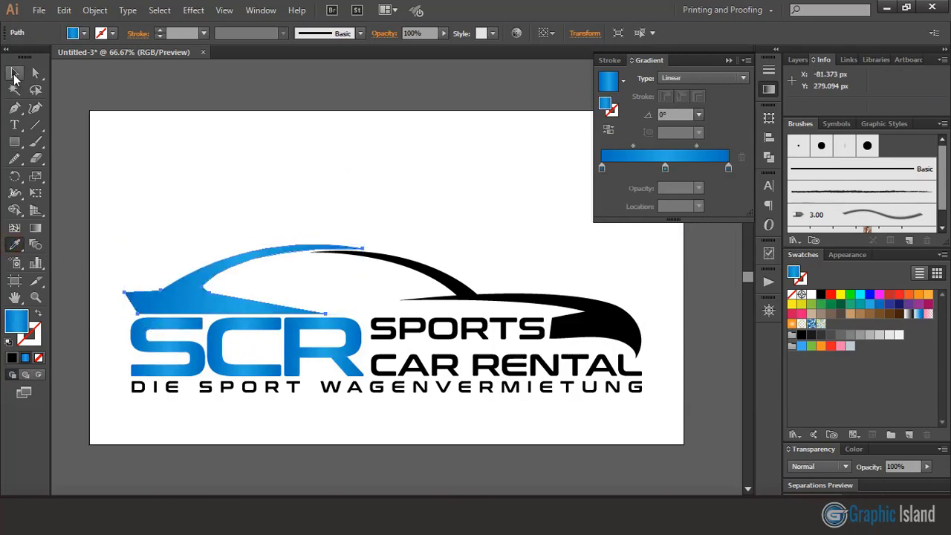
click(15, 72)
click(207, 166)
Give the right car body a gradient with white end stops and a light grey middle
click(482, 291)
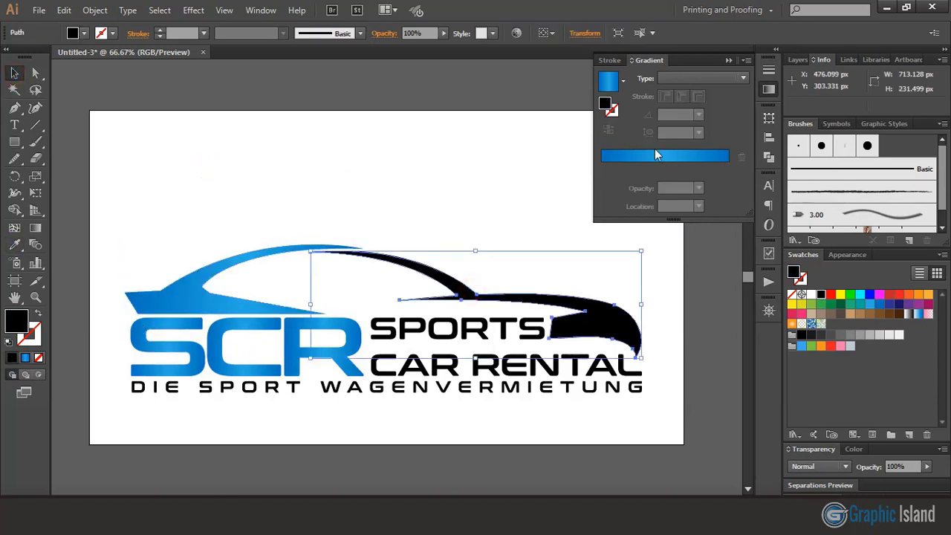
click(654, 154)
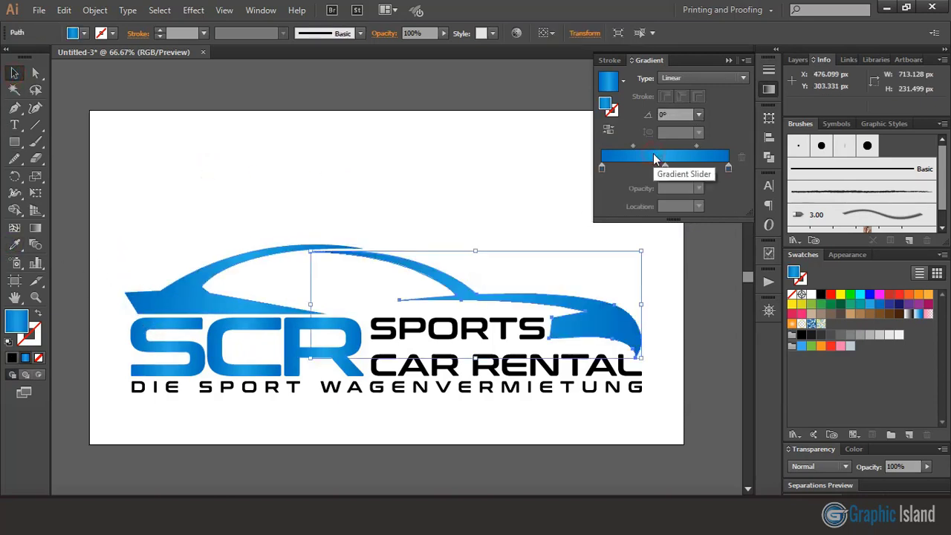
double_click(602, 169)
click(567, 213)
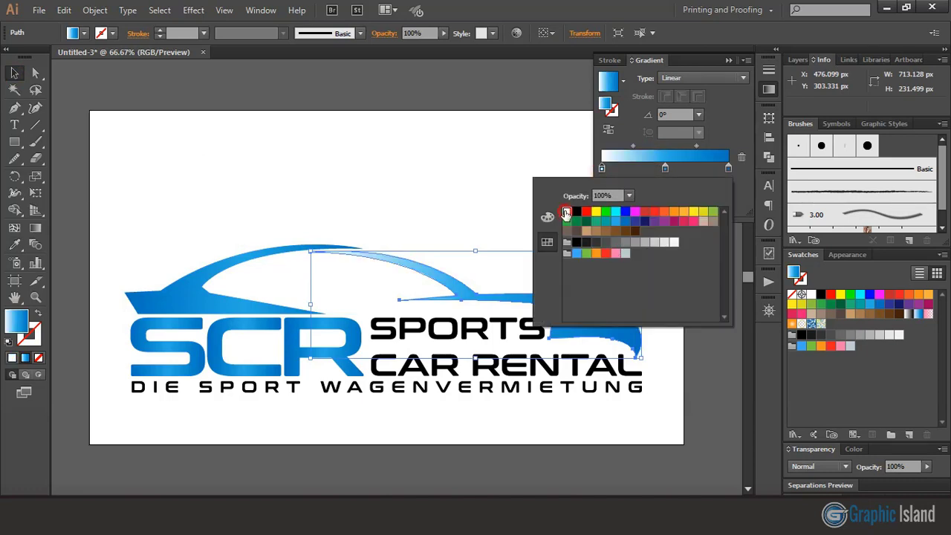
click(728, 168)
double_click(729, 168)
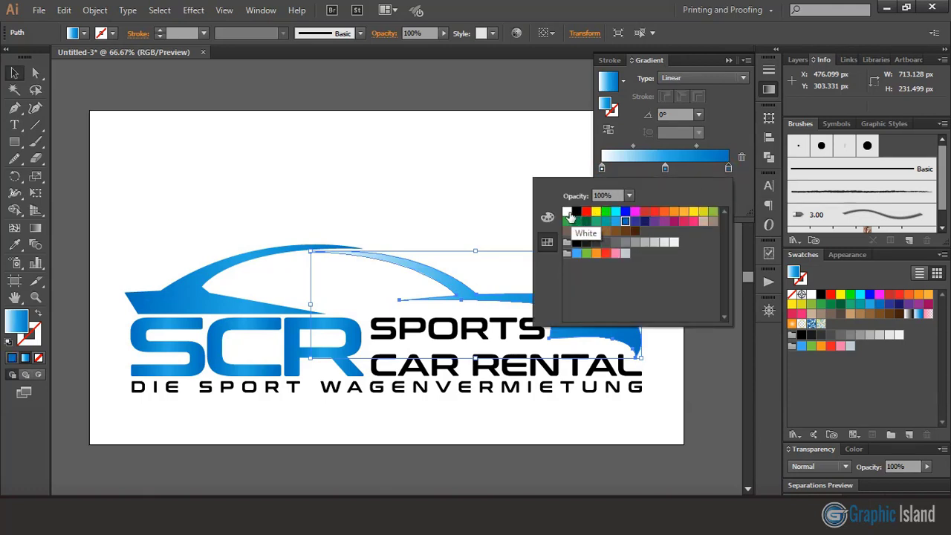
click(568, 212)
double_click(664, 167)
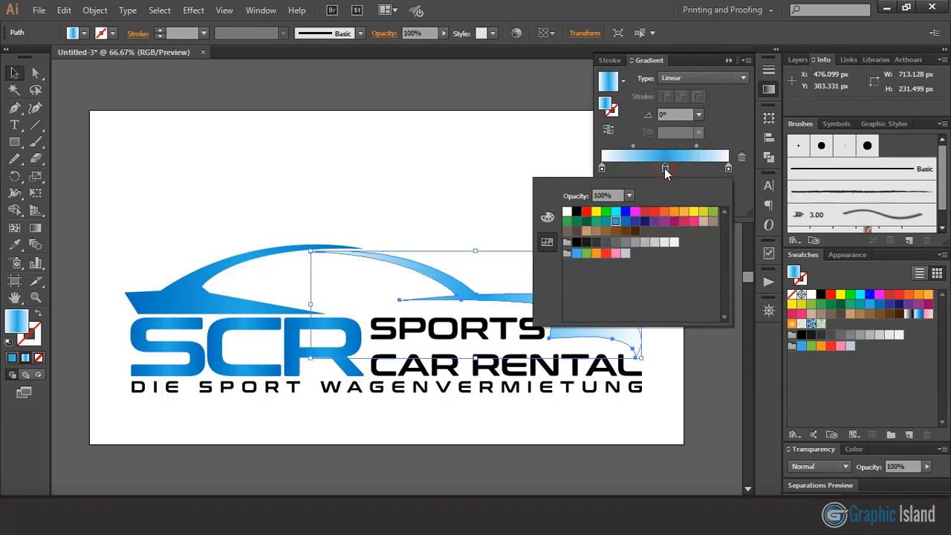
click(644, 243)
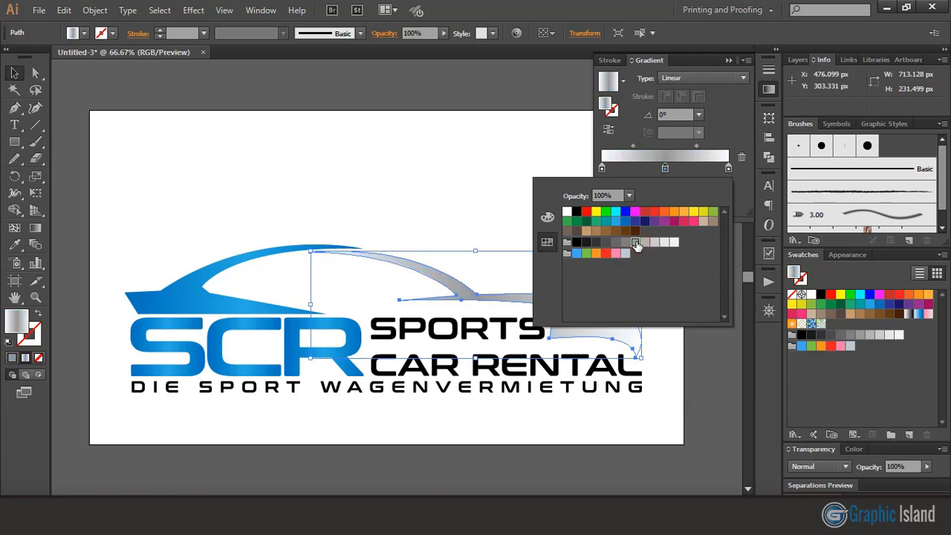
click(482, 139)
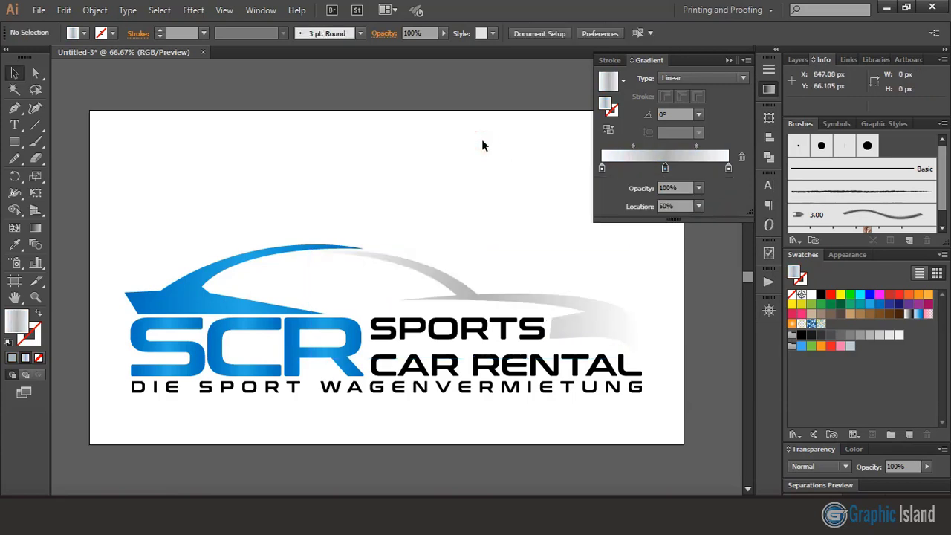
Eyedropper the grey car gradient onto the SPORTS CAR RENTAL text
click(439, 327)
click(14, 245)
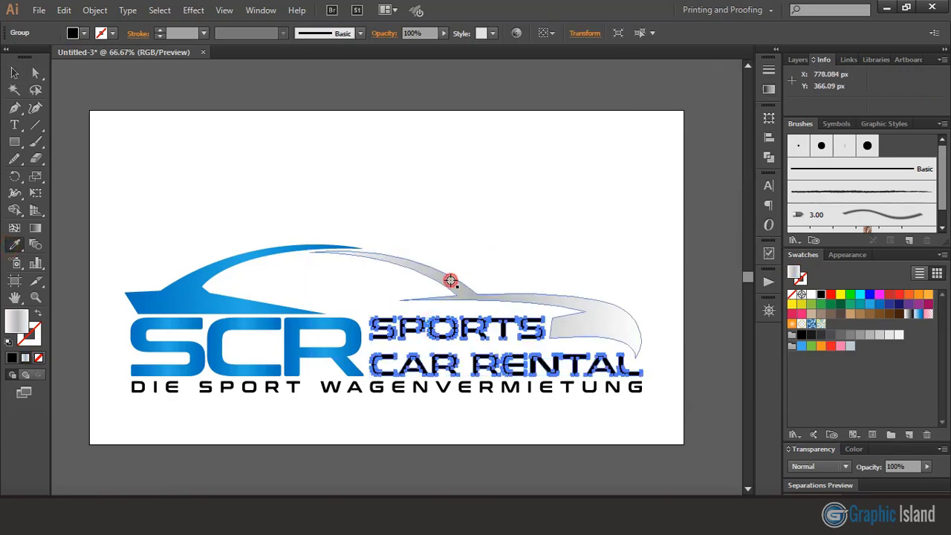
click(449, 260)
click(15, 72)
click(211, 159)
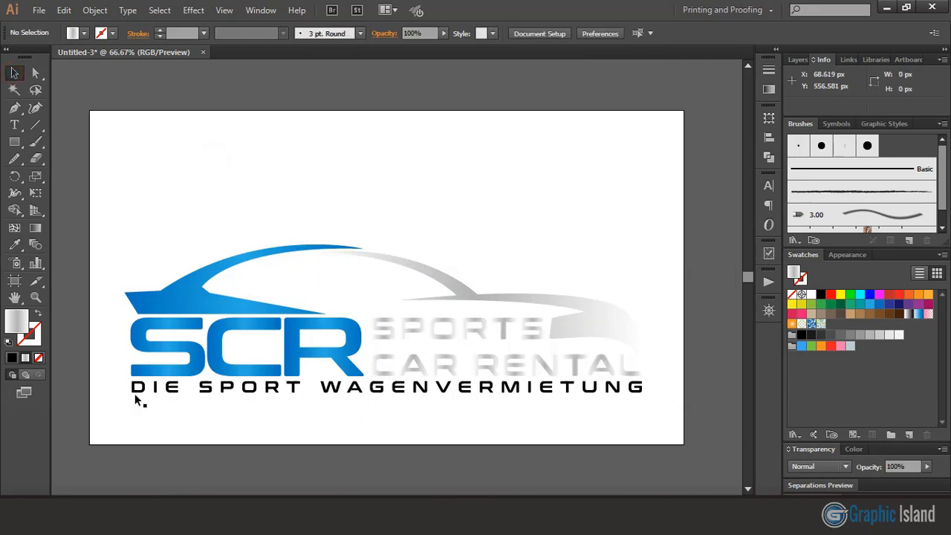
Apply the SCR blue gradient to the DIE SPORT WAGENVERMIETUNG tagline, running left to right
click(294, 381)
click(285, 407)
click(289, 388)
click(16, 246)
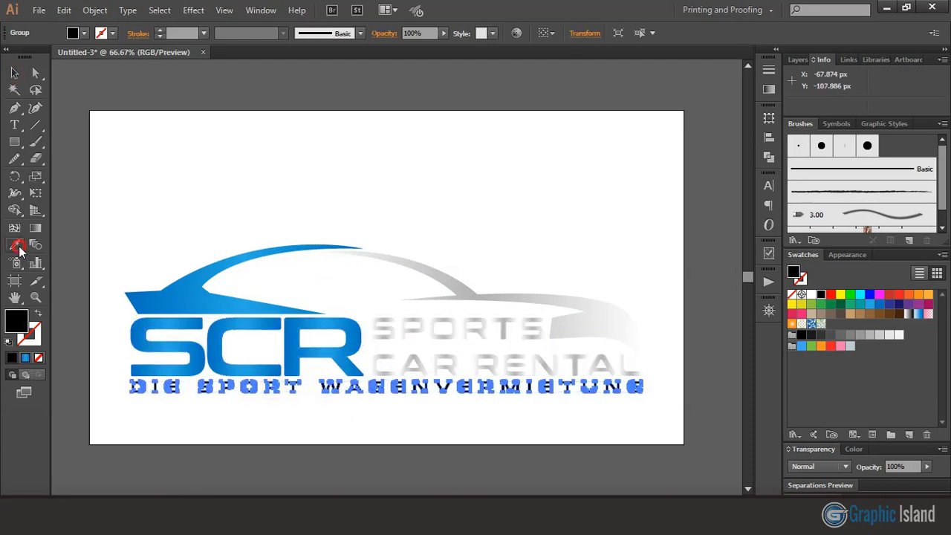
click(216, 333)
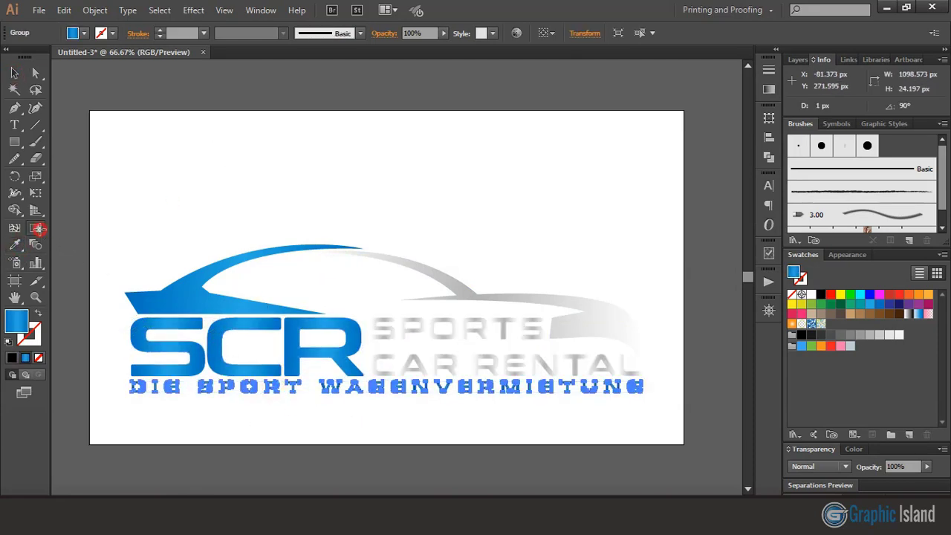
click(35, 228)
drag(130, 386, 648, 385)
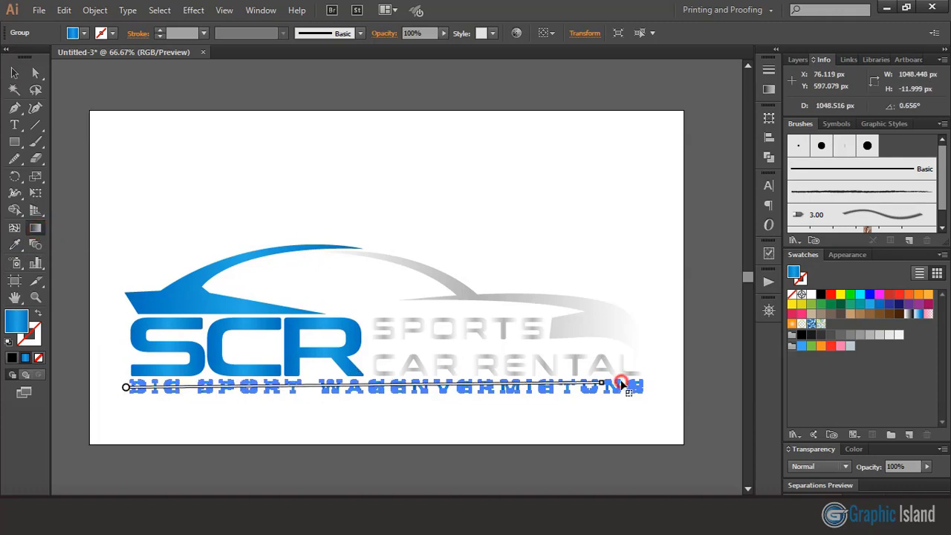
key(v)
click(232, 185)
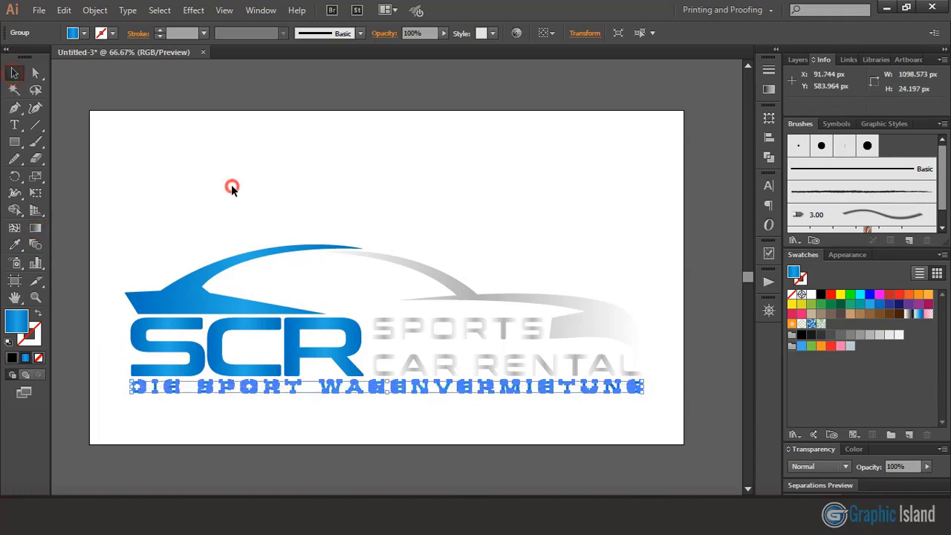
click(14, 141)
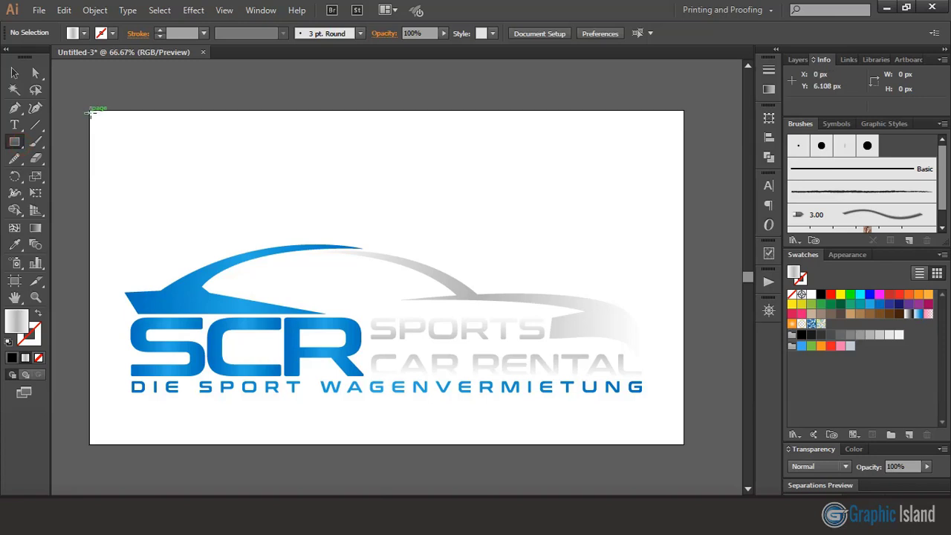
Draw a black 1280 × 720 px rectangle over the artboard and send it behind the logo
drag(90, 111, 683, 444)
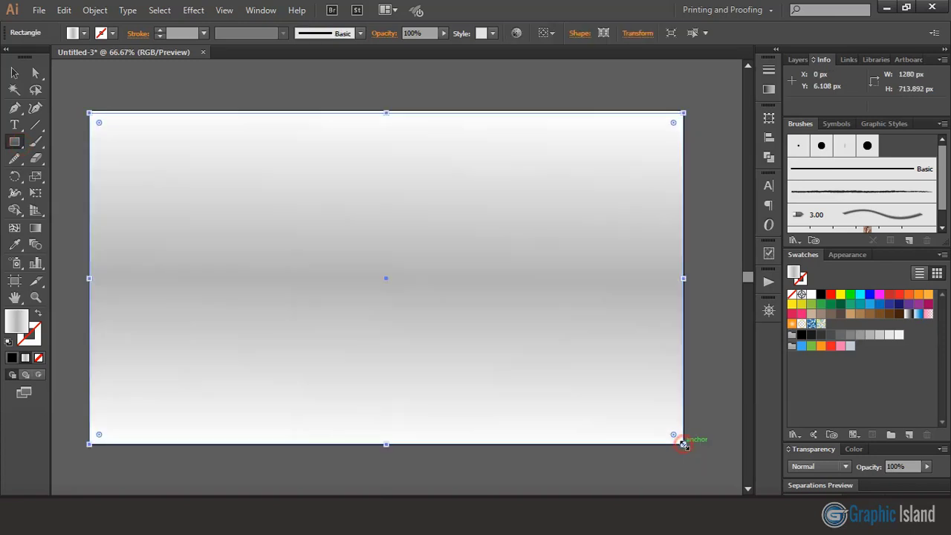
click(15, 72)
drag(389, 113, 390, 109)
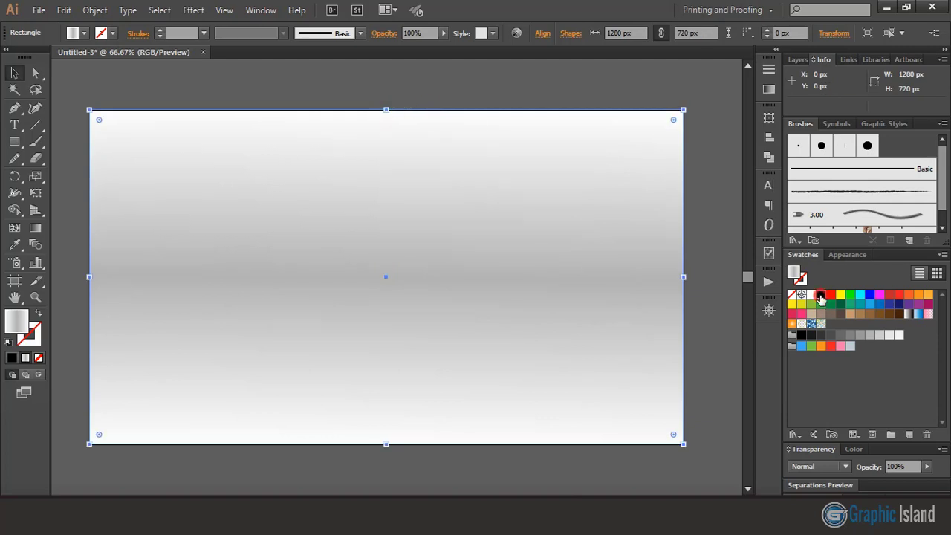
click(820, 295)
right_click(505, 206)
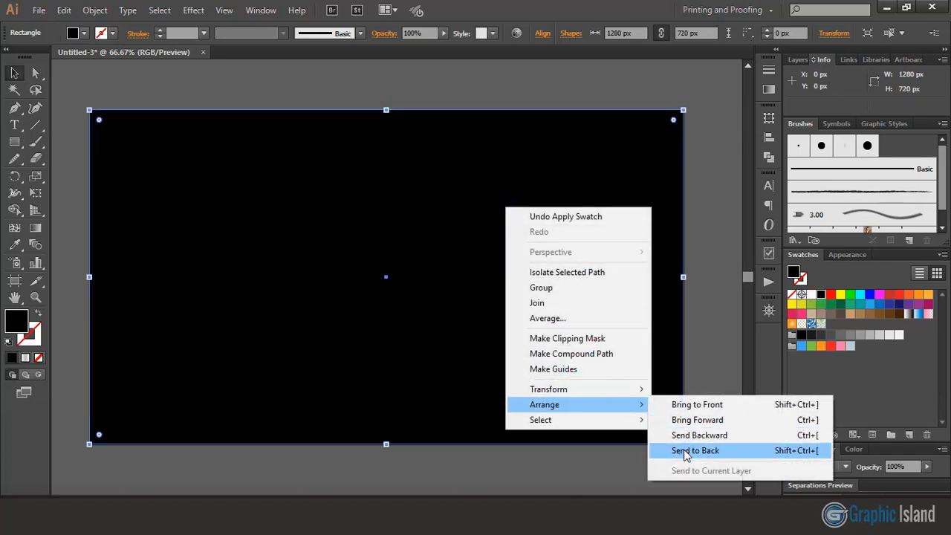
click(685, 450)
Lock the black background rectangle in place
click(438, 76)
click(325, 164)
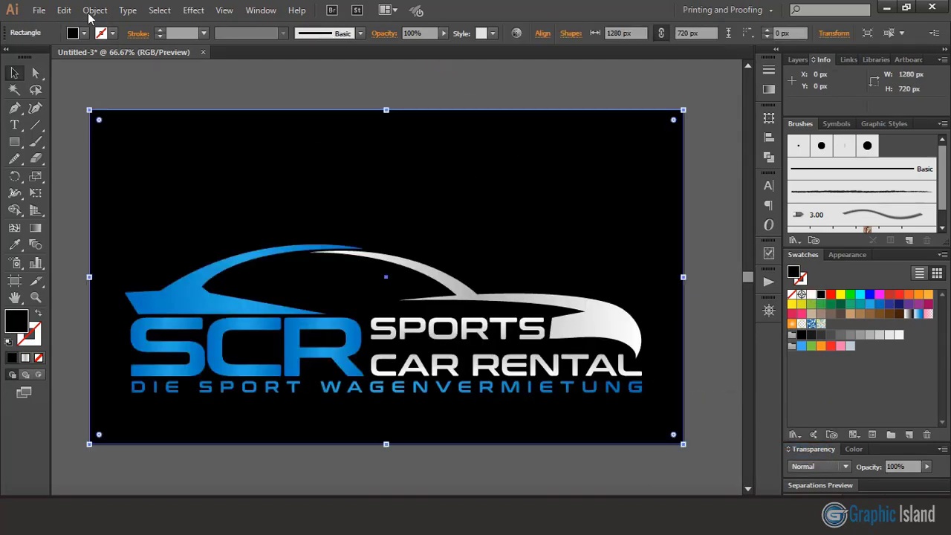
click(95, 10)
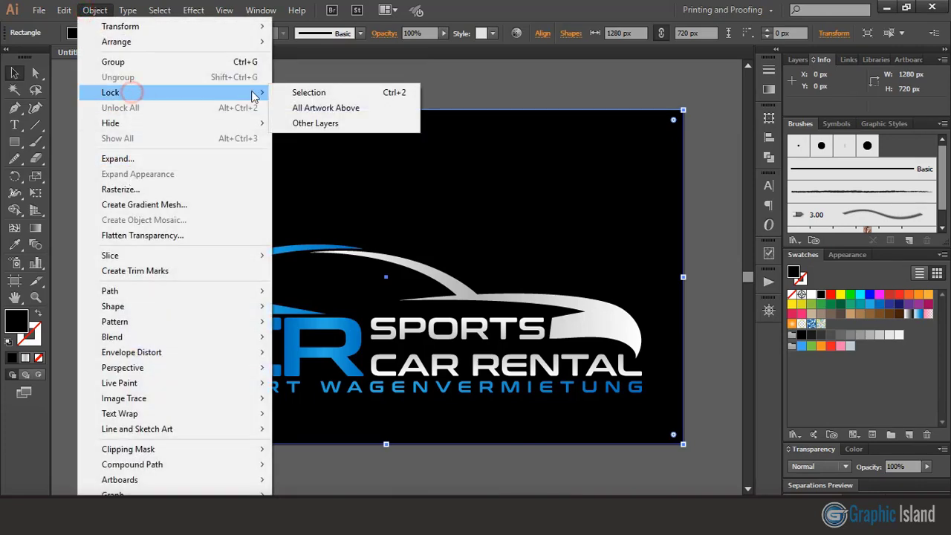
click(322, 93)
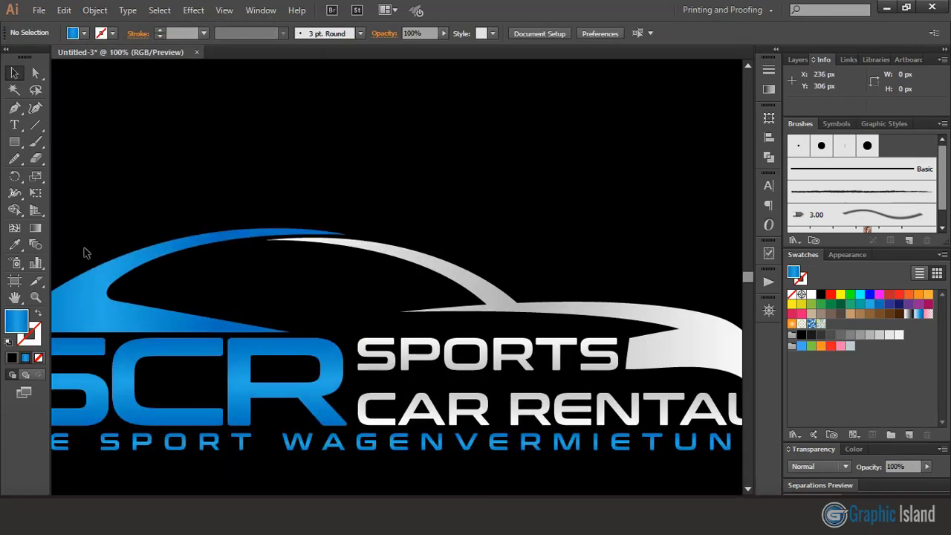
Pen-draw the window's curved top edge along the roof to its rear tip
click(15, 107)
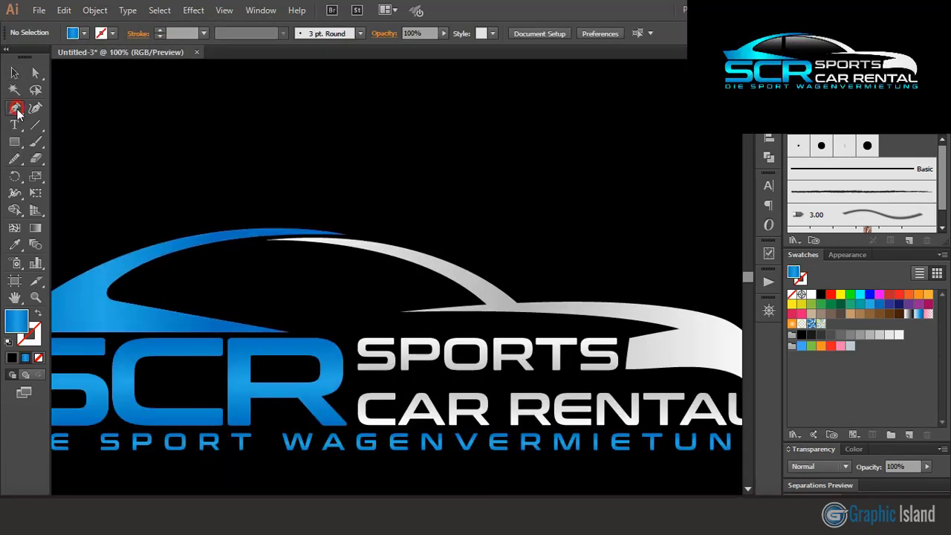
click(110, 290)
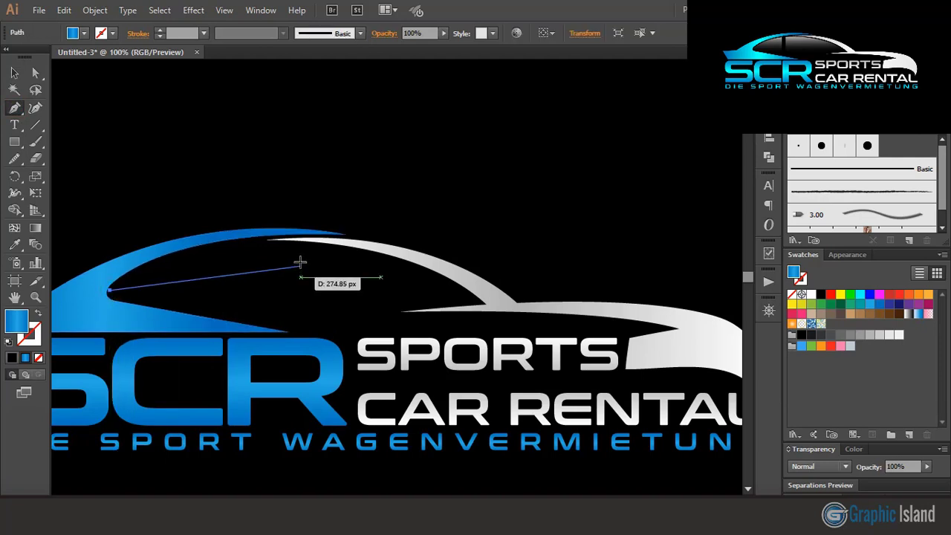
drag(312, 245, 460, 262)
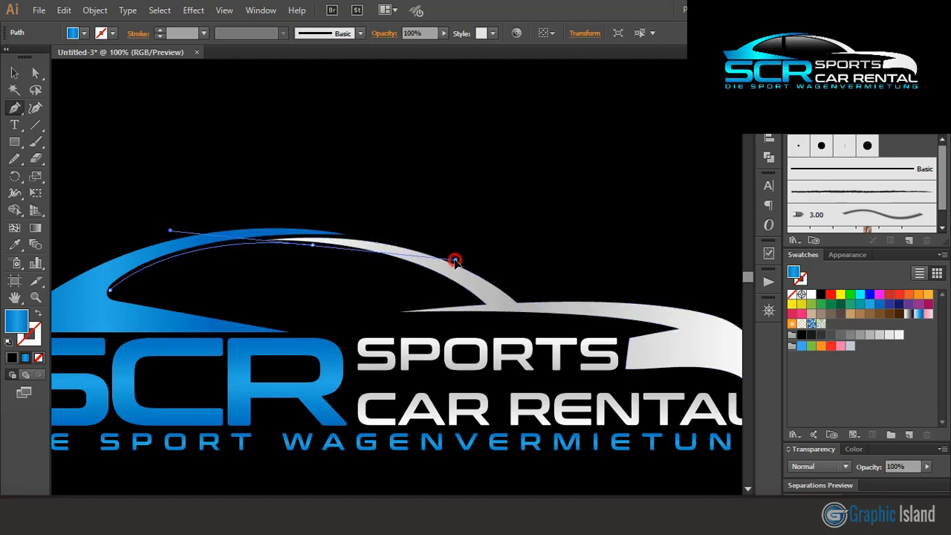
drag(462, 259, 462, 260)
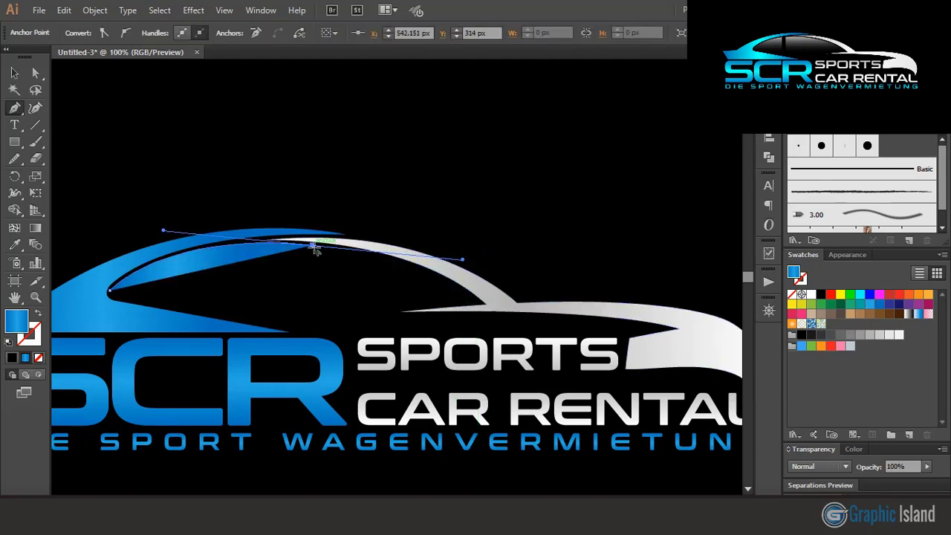
drag(480, 301, 538, 354)
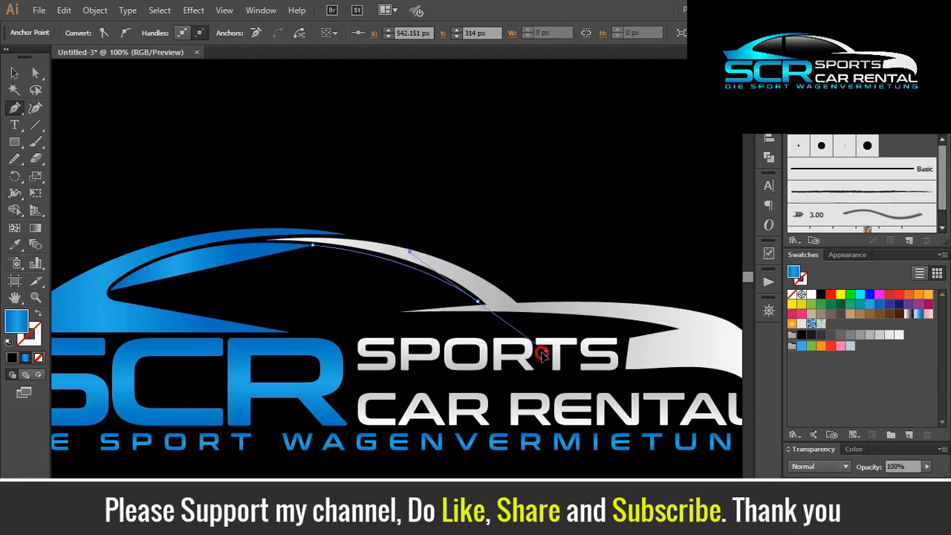
drag(535, 353, 536, 354)
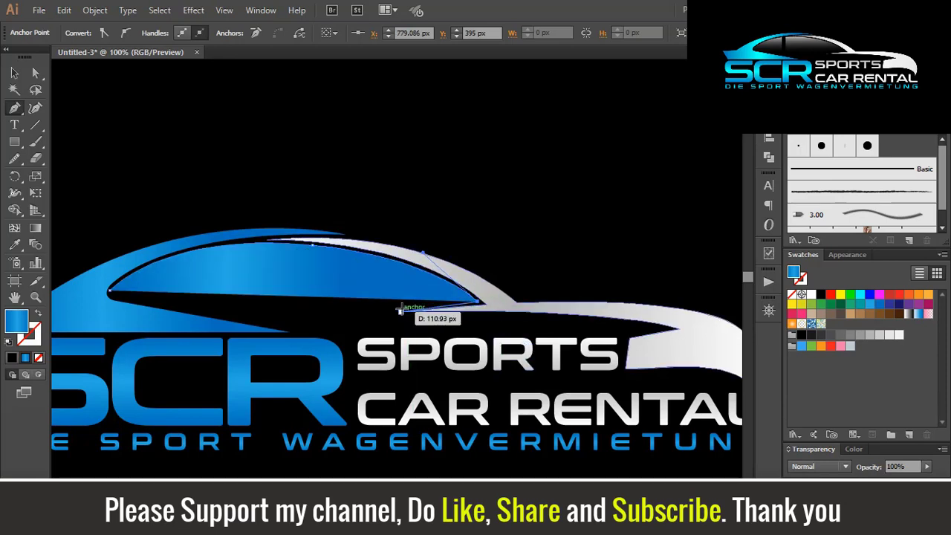
Add the window's bottom edge points and close the outline at its starting point
click(401, 306)
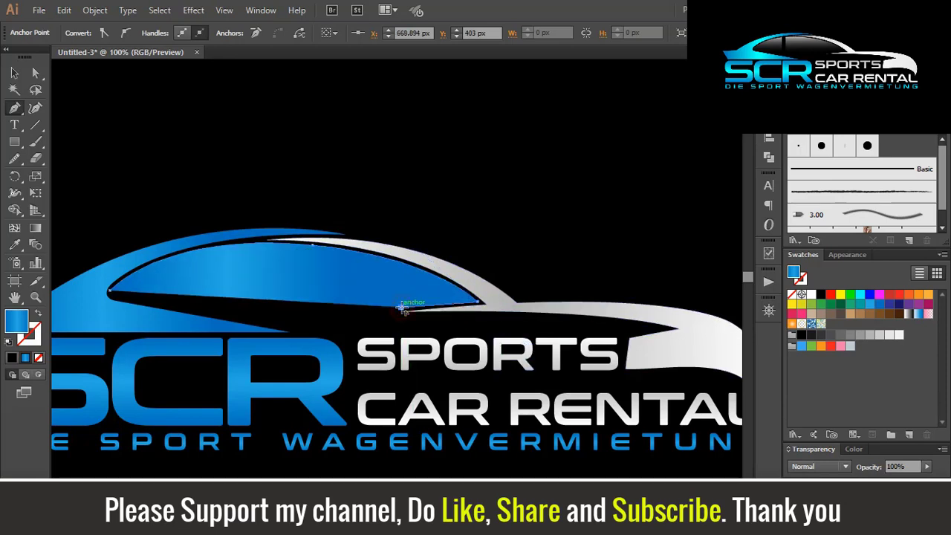
click(287, 328)
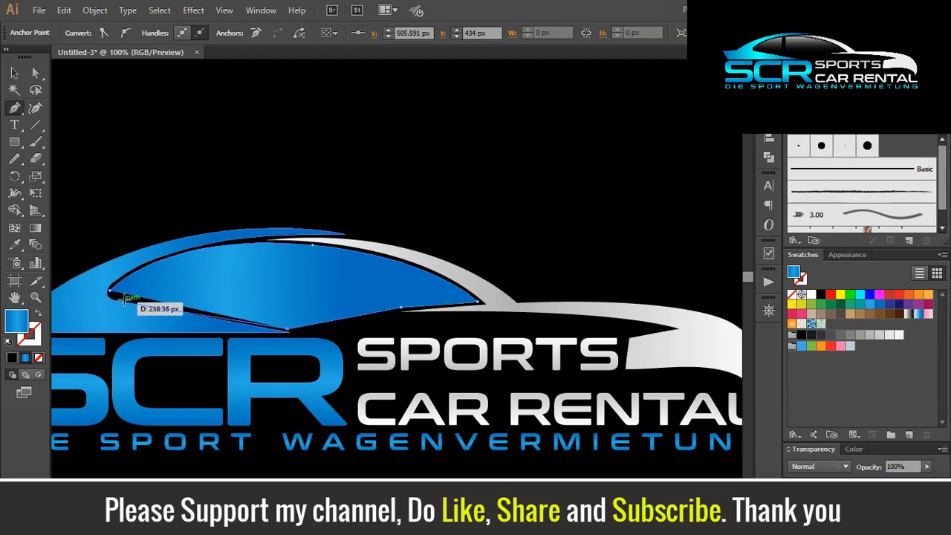
click(111, 289)
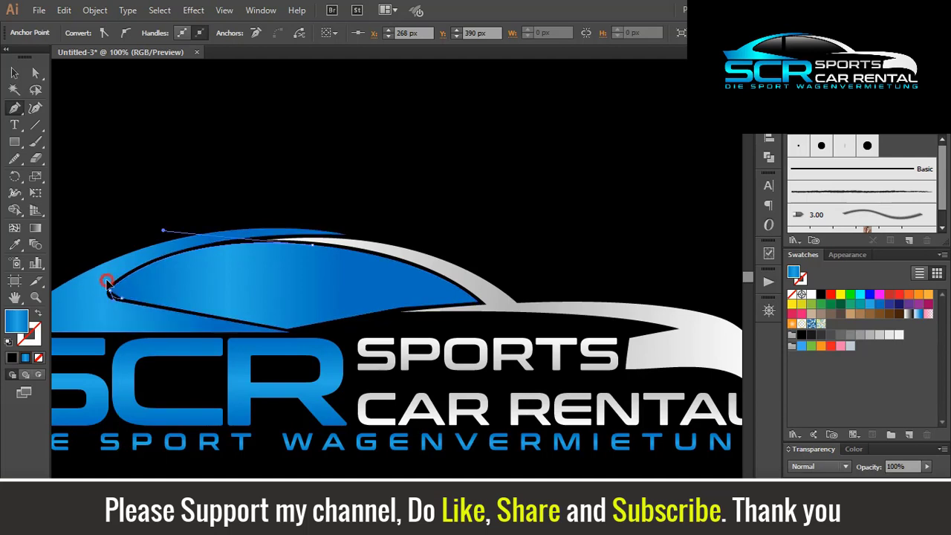
click(109, 287)
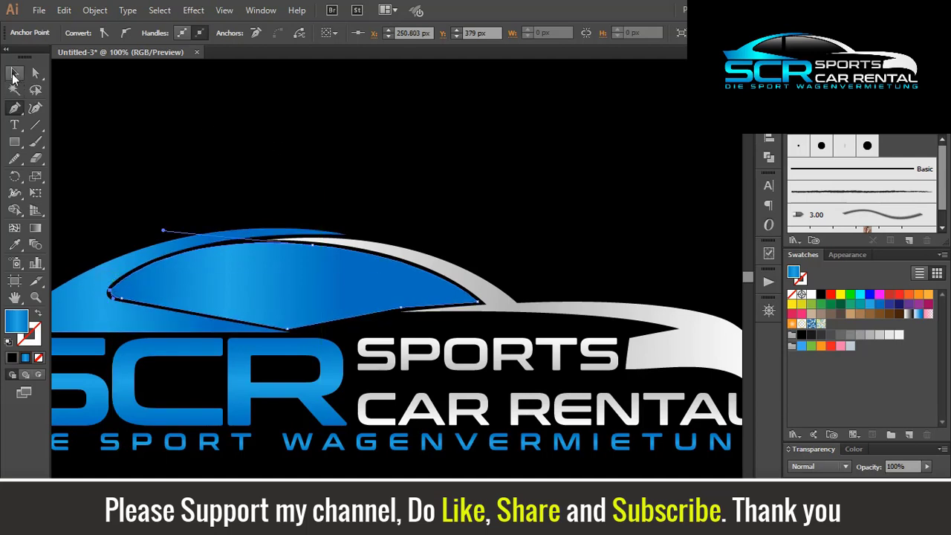
click(14, 75)
click(307, 148)
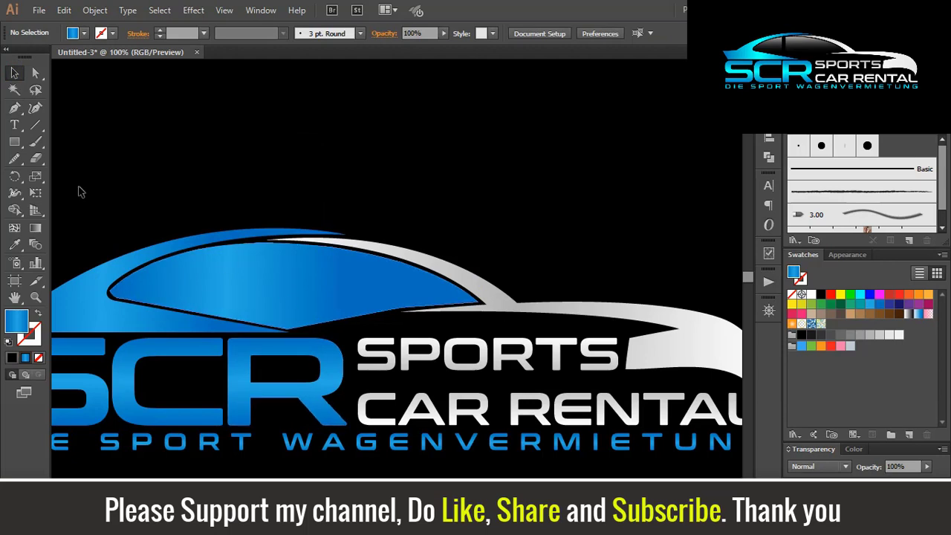
click(14, 142)
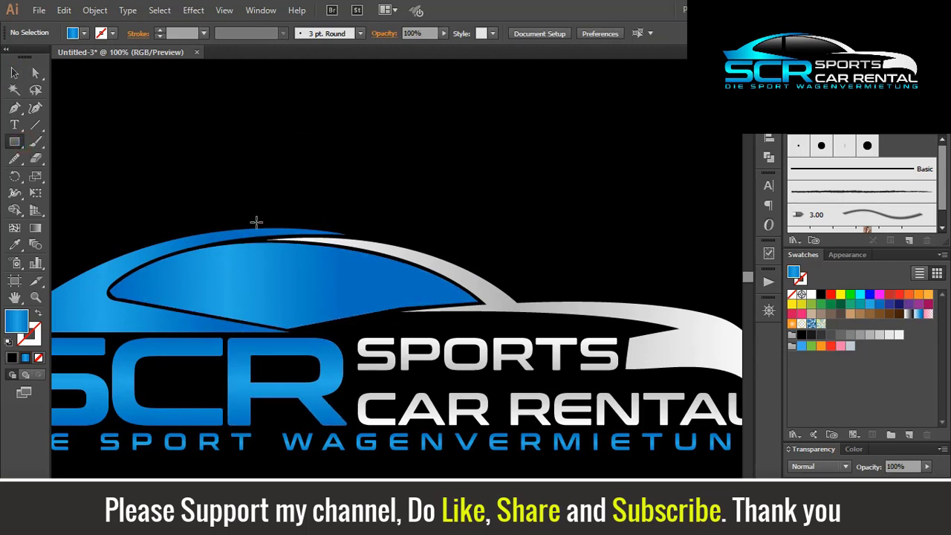
Draw a thin vertical bar across the window and nudge it slightly left
drag(235, 228, 251, 343)
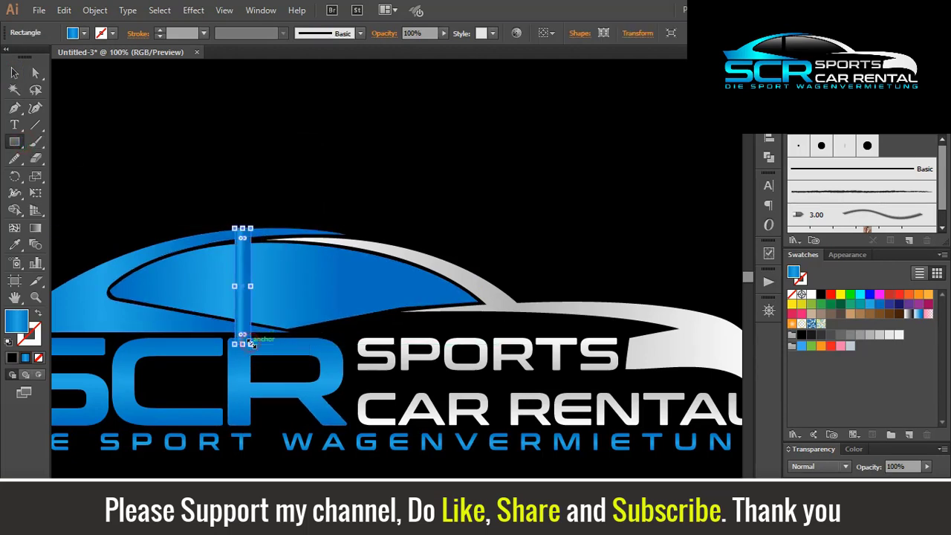
key(v)
shift+click(287, 266)
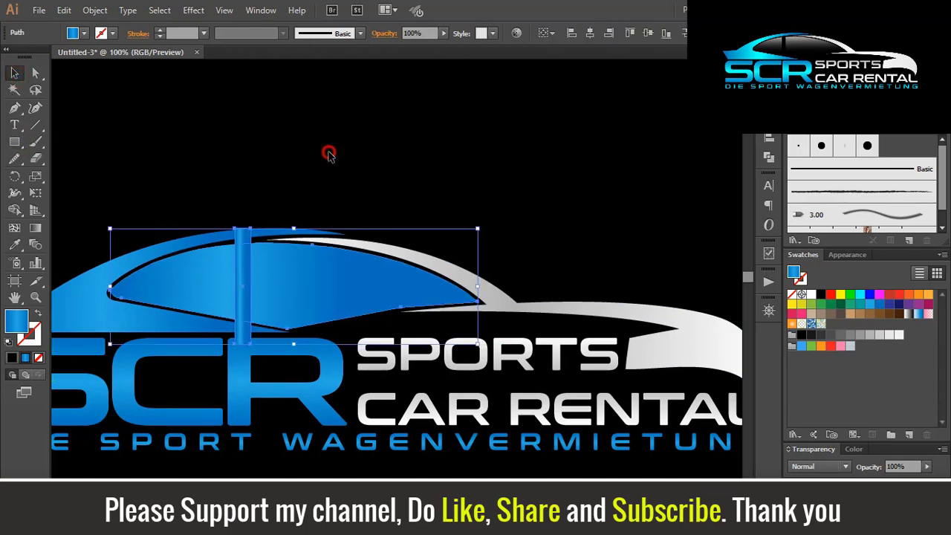
click(329, 154)
drag(244, 286, 234, 287)
shift+click(272, 290)
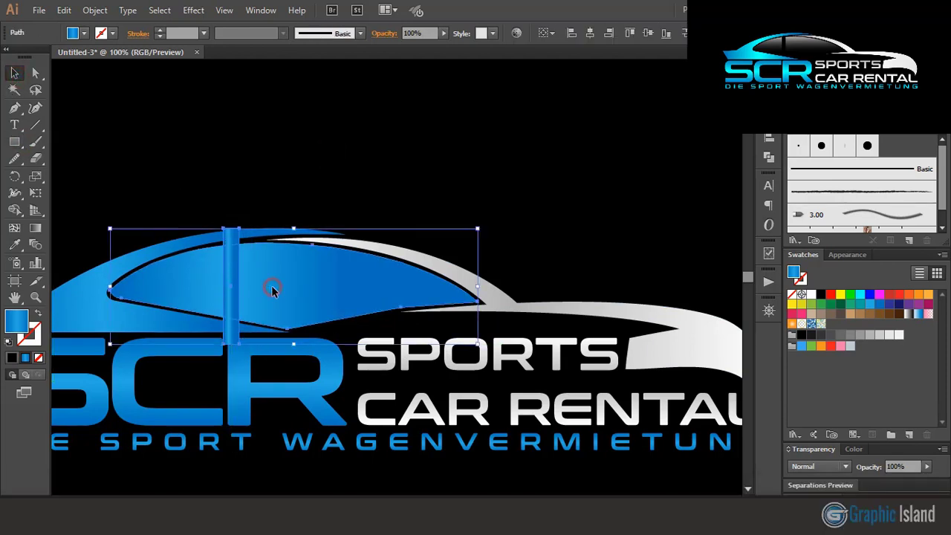
Cut the bar through the window with Shape Builder and delete the leftover piece above
click(18, 212)
alt+click(232, 279)
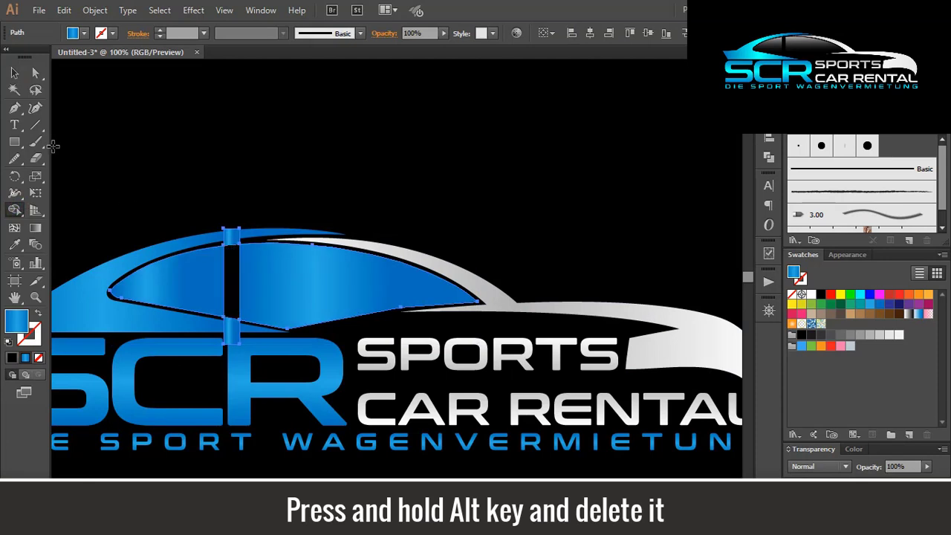
click(15, 77)
click(188, 138)
click(232, 238)
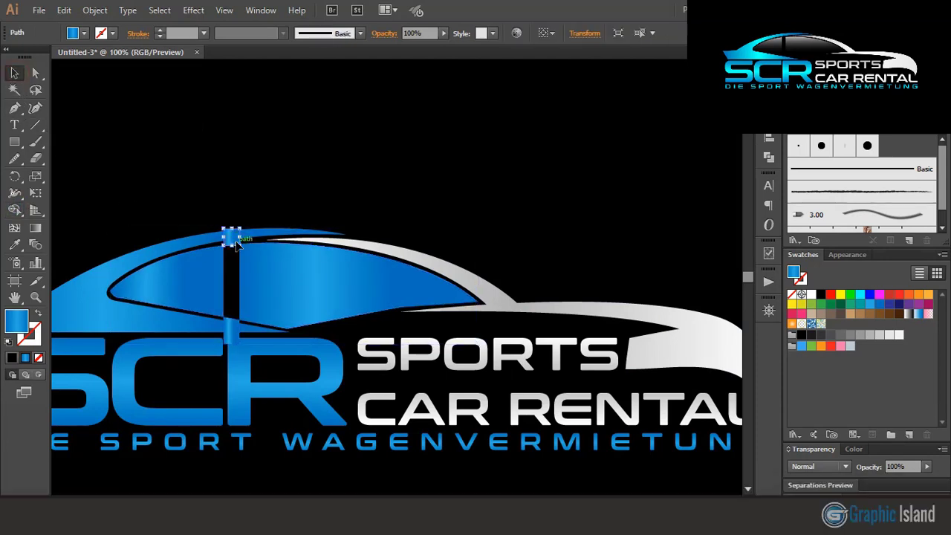
key(Delete)
Select both the front and rear window panes together
click(291, 286)
shift+click(198, 288)
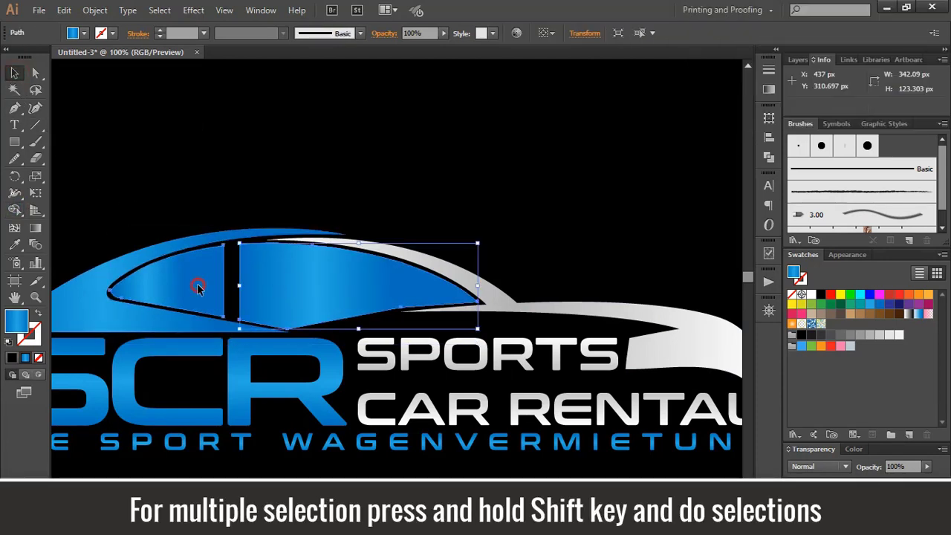
click(768, 156)
Unite the two window panes and fill them with the White, Black gradient preset
click(607, 140)
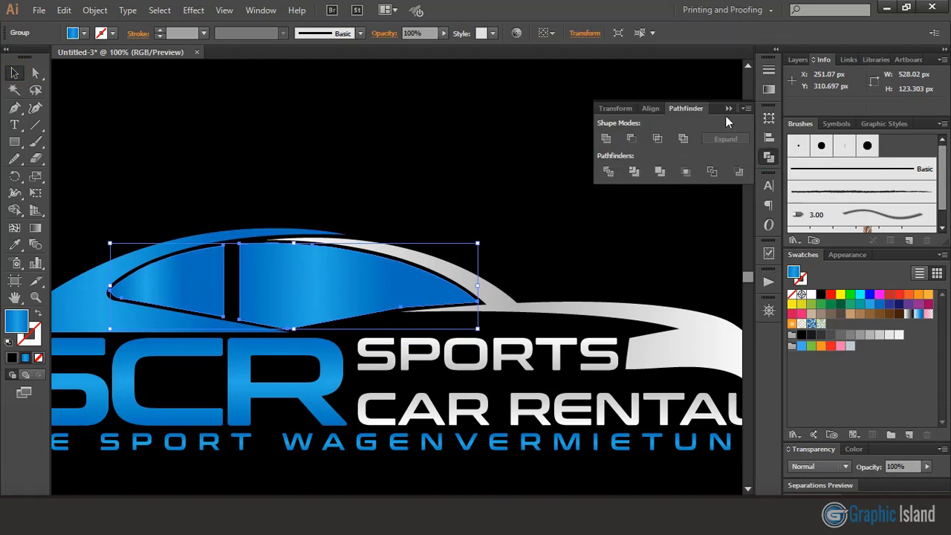
click(728, 109)
click(768, 89)
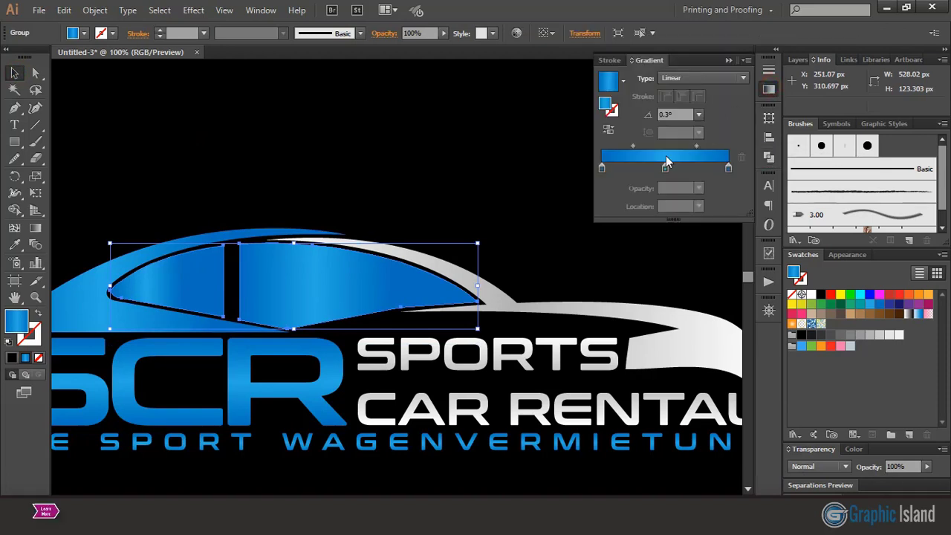
click(623, 80)
scroll(587, 137, up, 1)
click(520, 108)
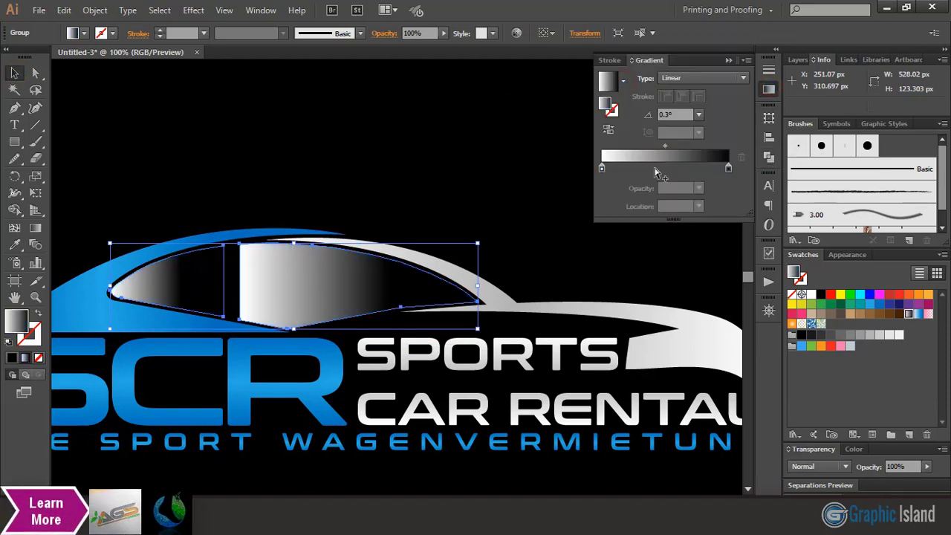
Set the gradient's black stop to 0% opacity and run it vertically down the windows
double_click(728, 170)
click(629, 196)
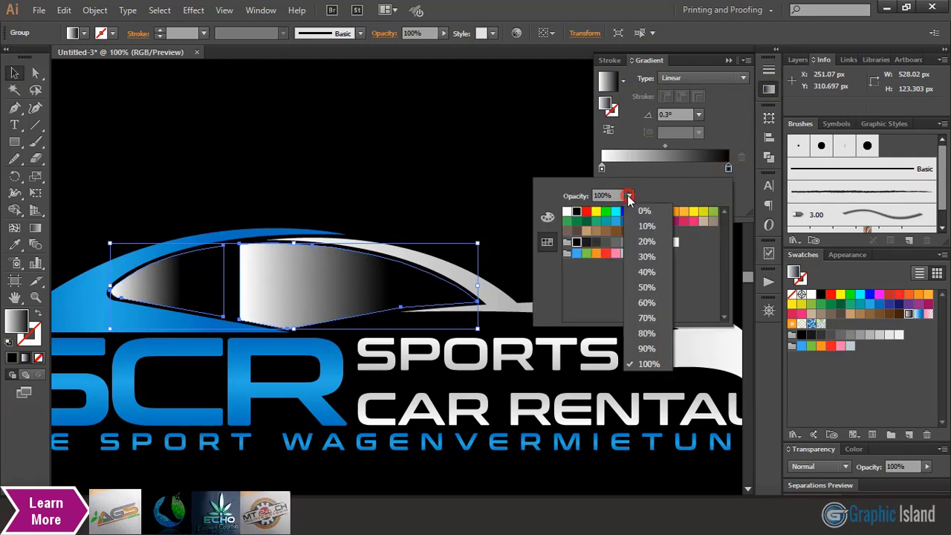
click(269, 270)
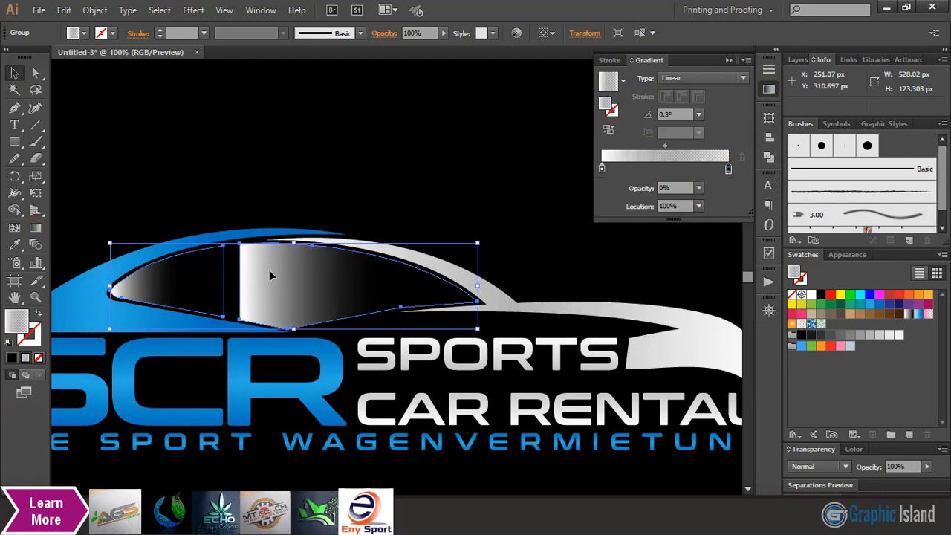
click(33, 230)
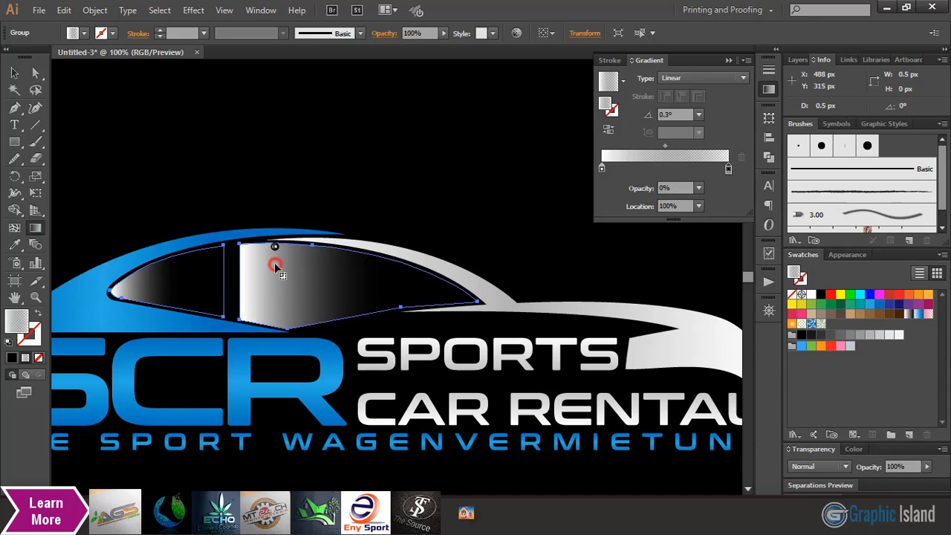
drag(275, 266, 272, 333)
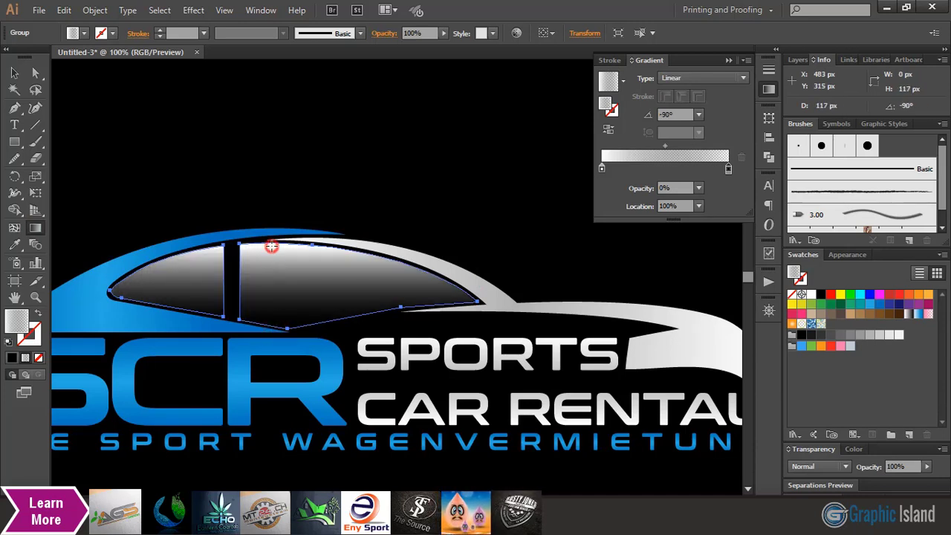
drag(272, 246, 272, 325)
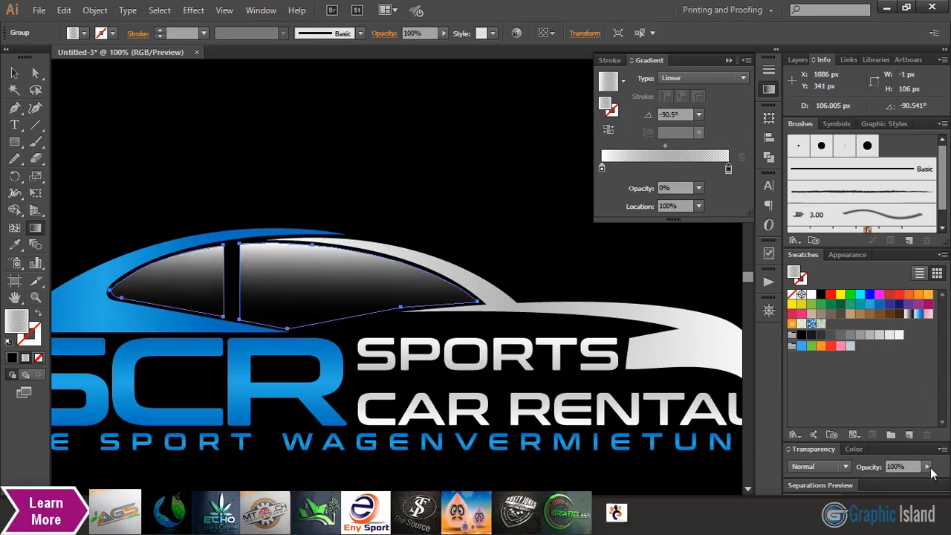
Lower the windows' opacity to 68% and fine-tune the vertical gradient length
click(926, 466)
drag(934, 479, 908, 482)
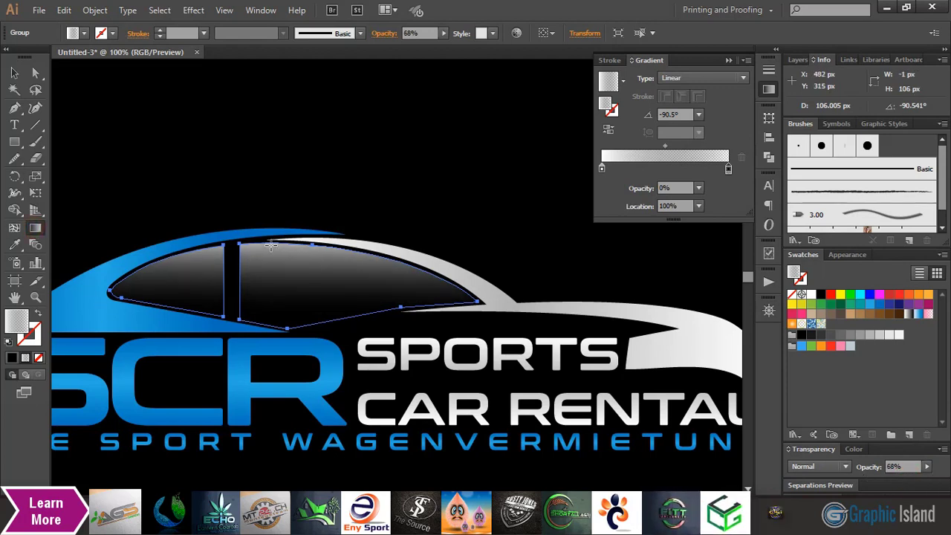
drag(272, 246, 270, 278)
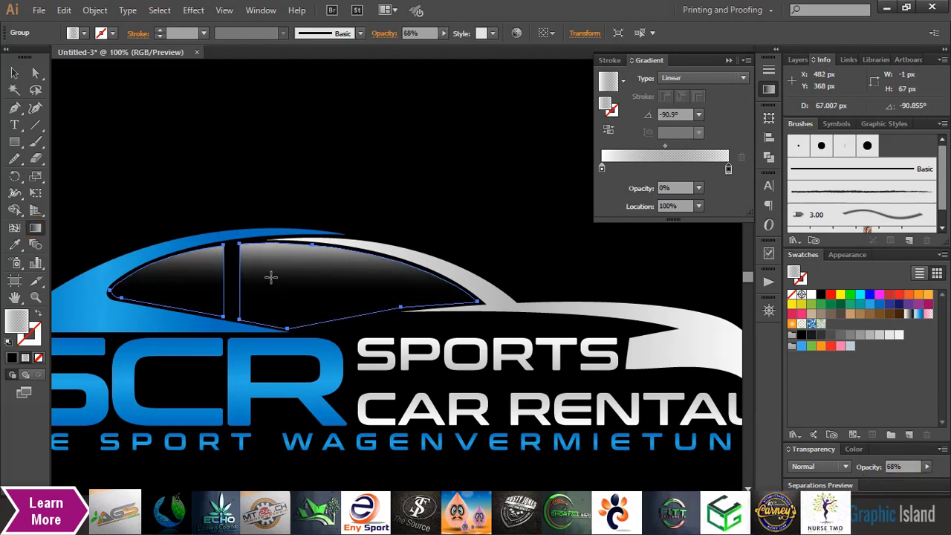
drag(273, 240, 274, 310)
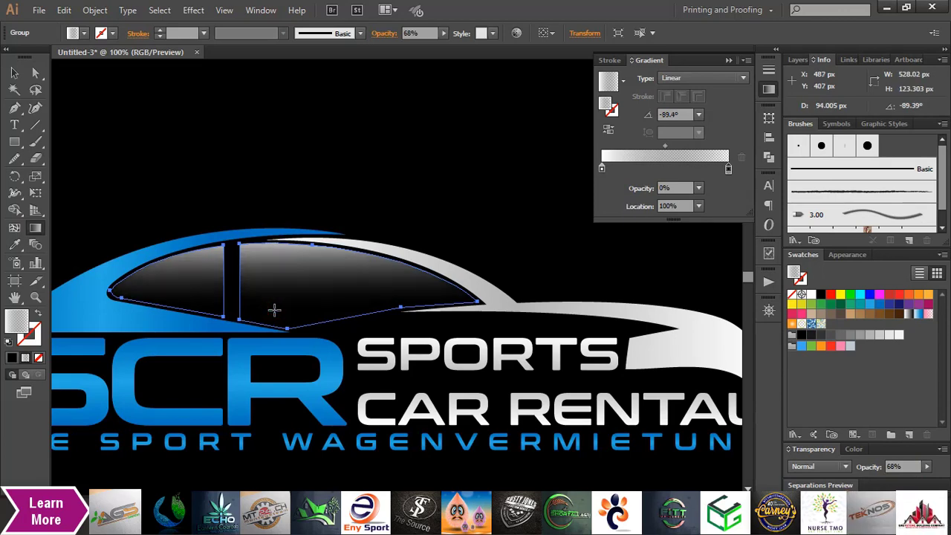
Collapse the Gradient panel, deselect everything and fit the whole logo in view
click(726, 60)
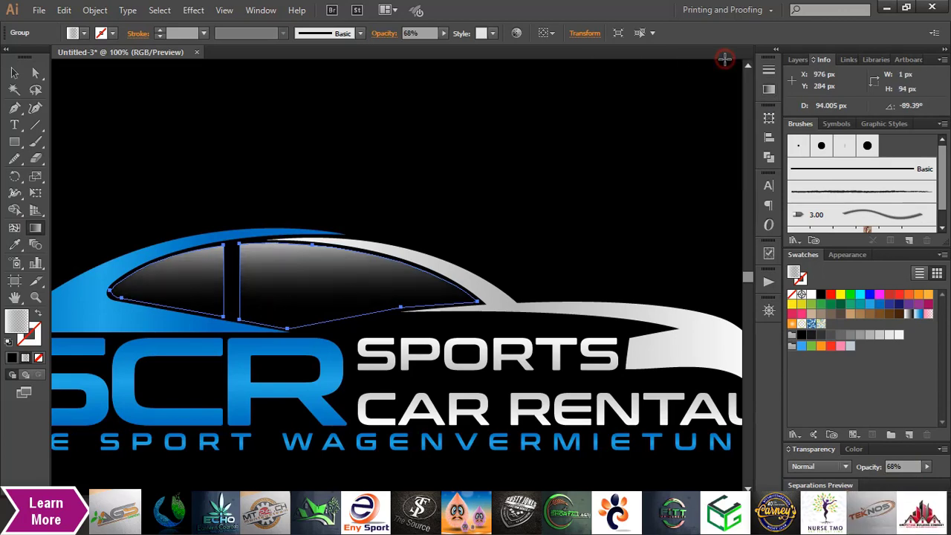
key(v)
click(291, 148)
key(ctrl+0)
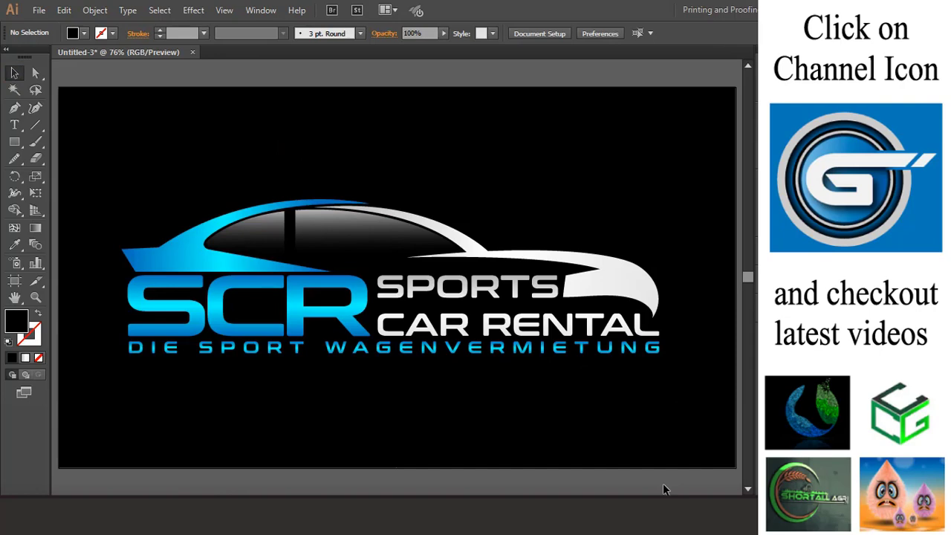